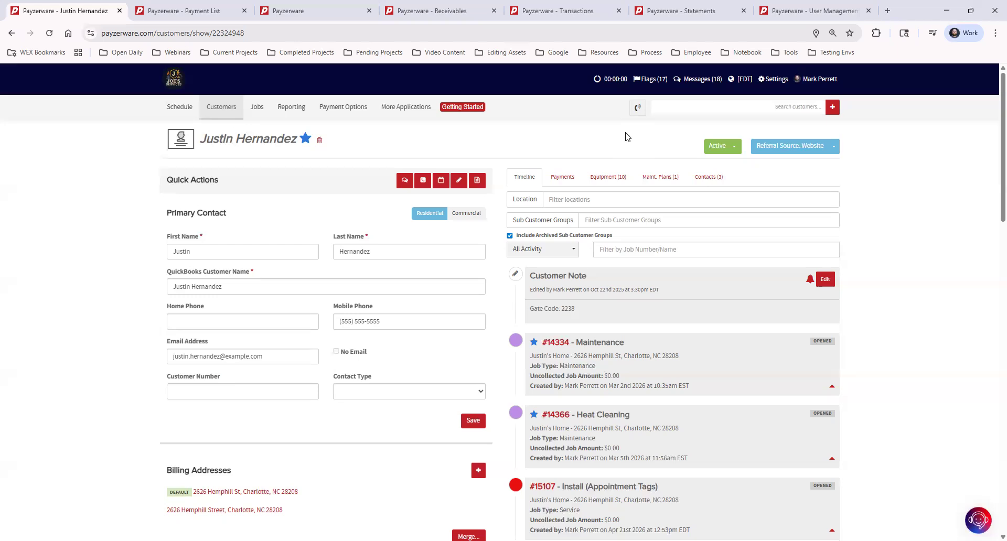
Search the customer records for the customer's first name, and dismiss the suggestions without opening one
left_click(740, 108)
type("Justin")
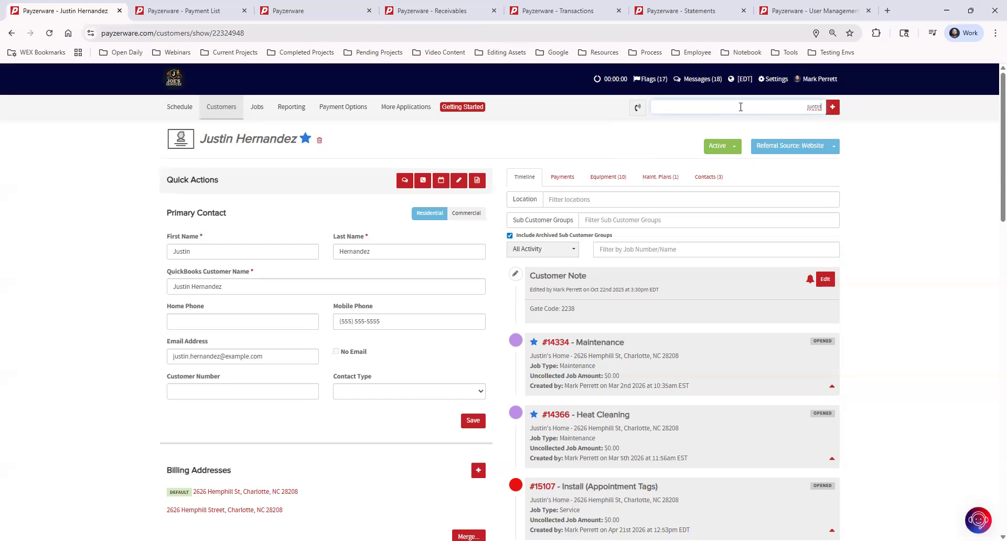
key("BackSpace")
key("BackSpace")
key("BackSpace")
key("BackSpace")
type("stin")
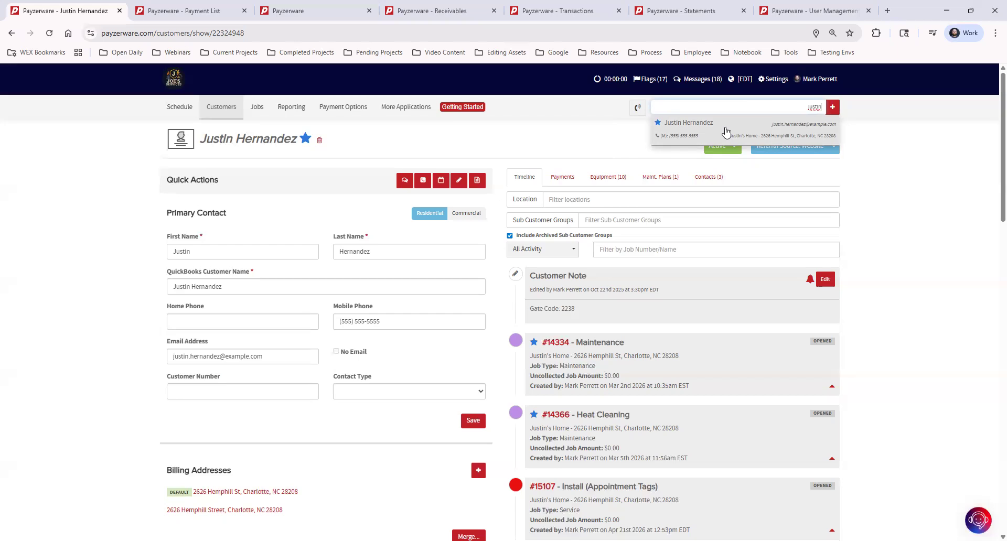
left_click(868, 202)
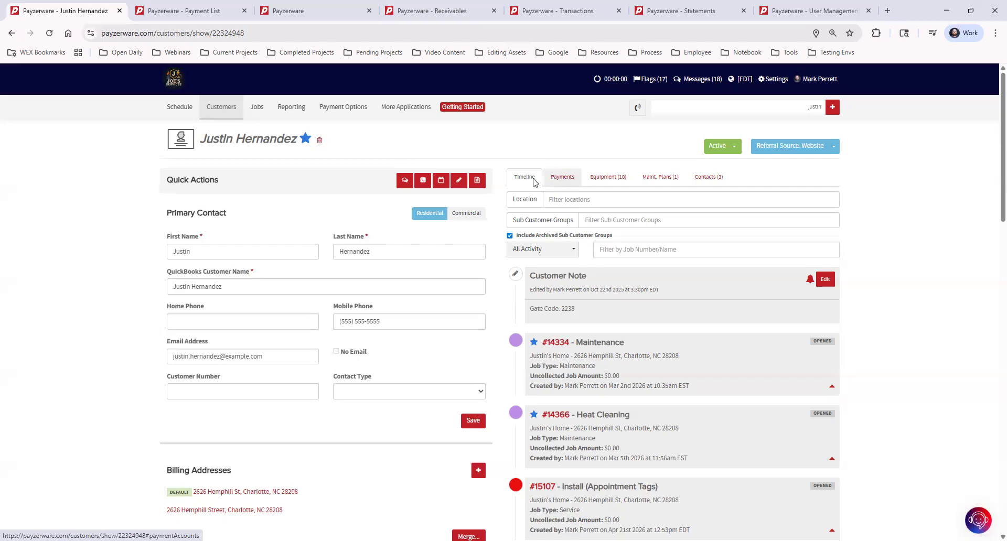
View the customer's payment information and examine the total customer balance
left_click(560, 180)
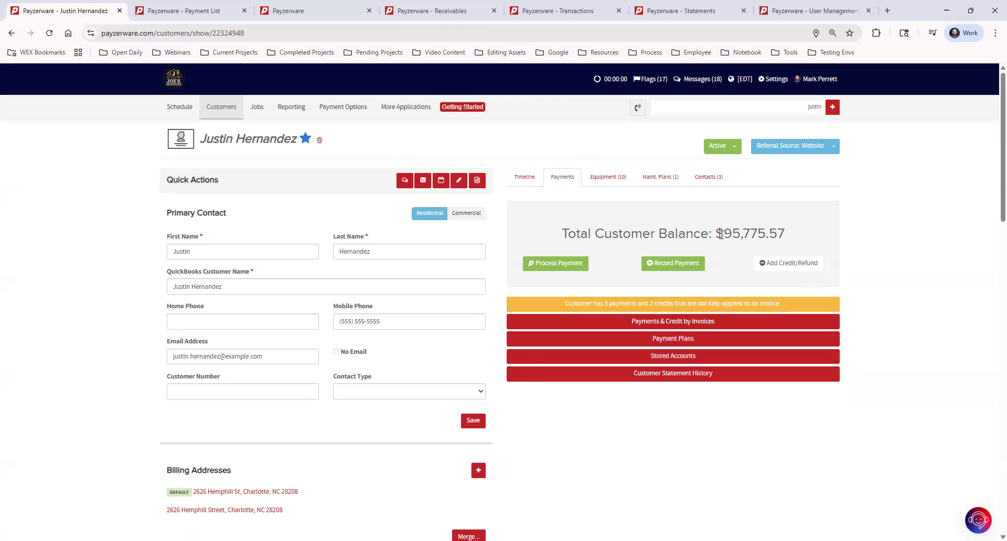
left_click_drag(722, 234, 816, 236)
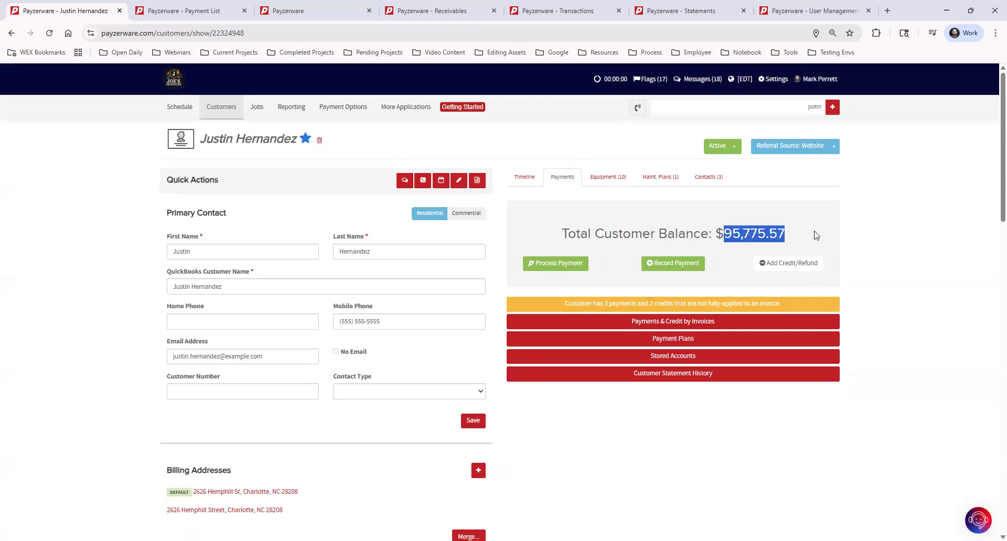
left_click(816, 235)
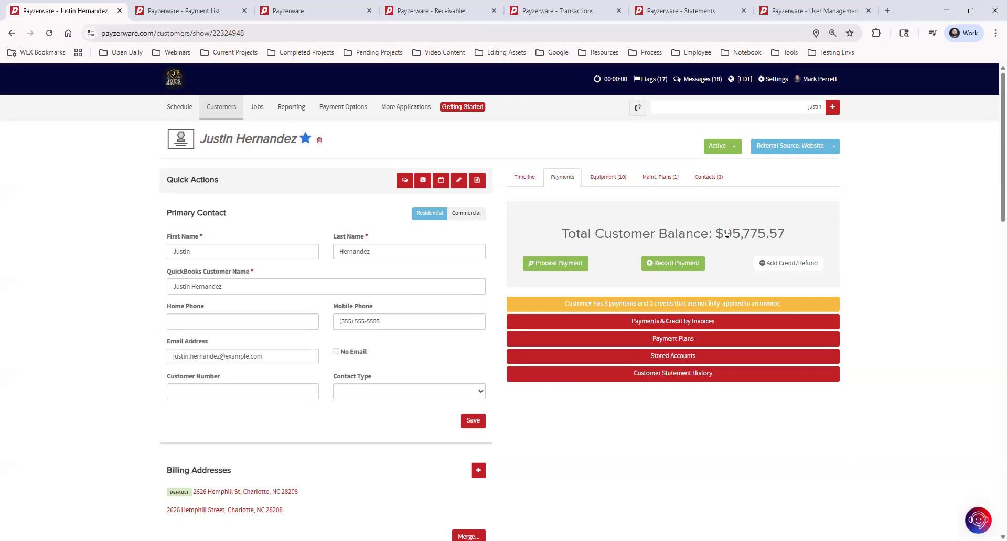
left_click_drag(725, 235, 793, 235)
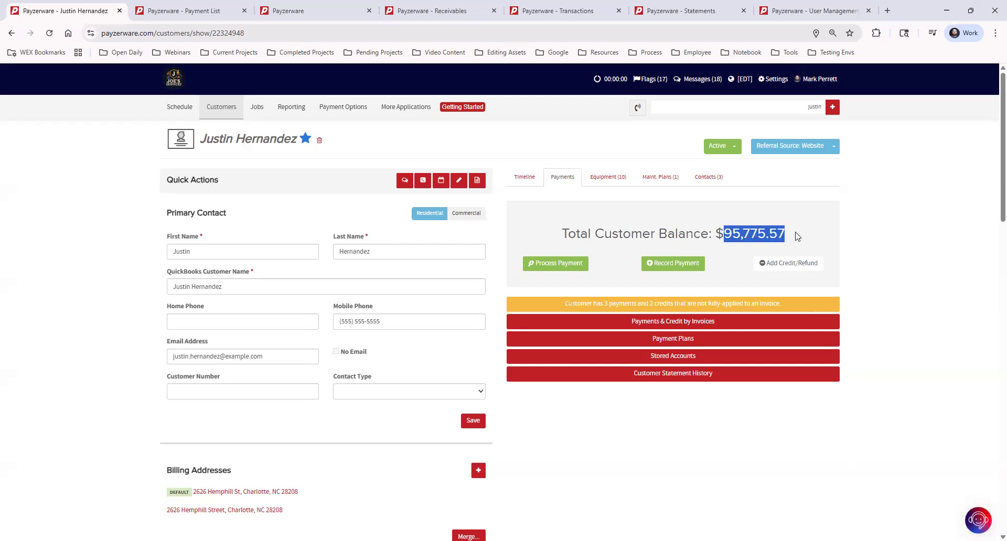
left_click(797, 236)
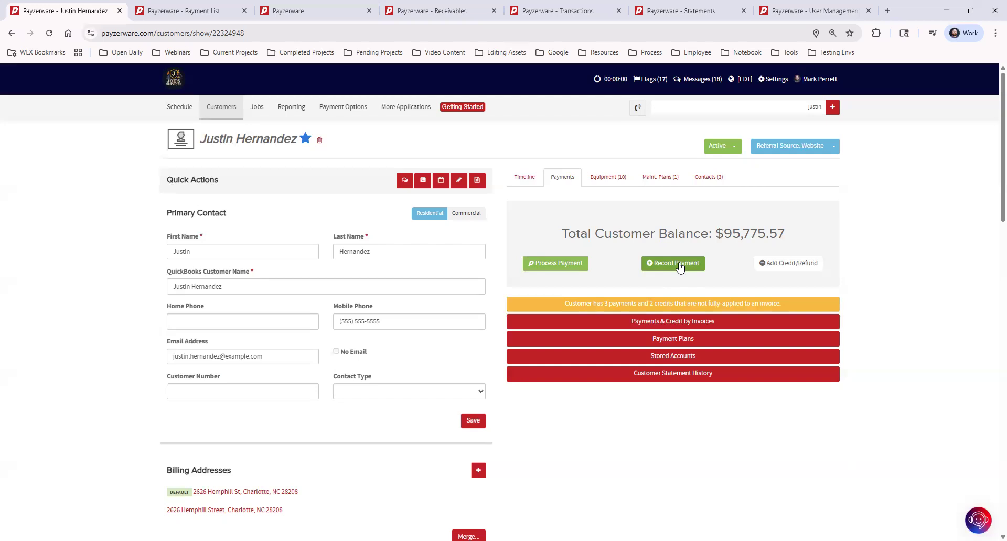
Start processing a payment, filter the unpaid invoices by number 12025, and clear the filter
left_click(563, 265)
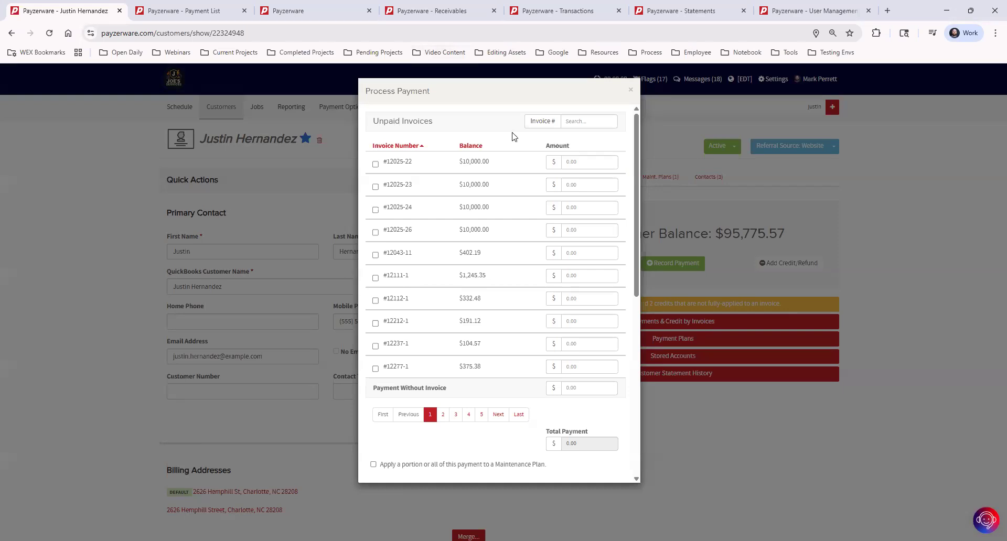
left_click(580, 120)
type("12025")
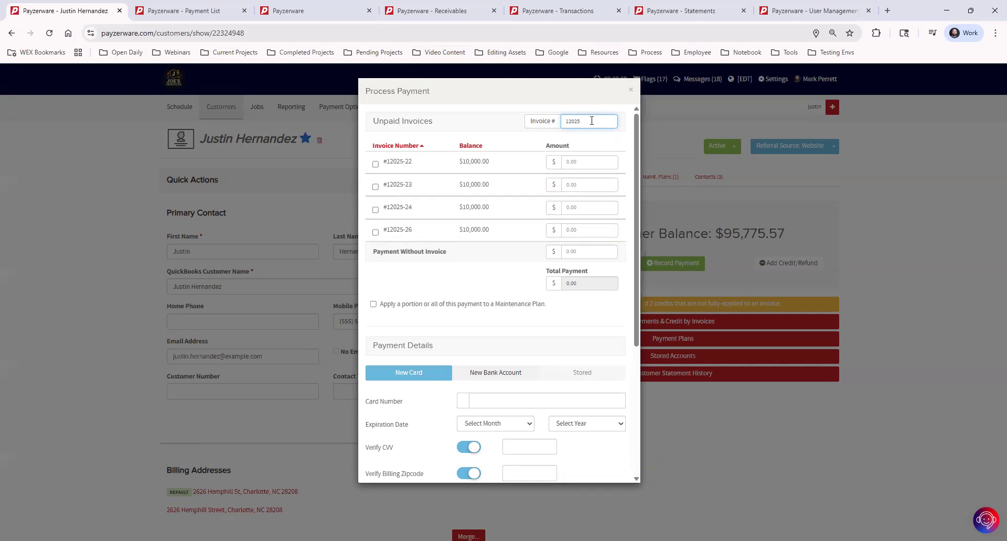
key("BackSpace")
key("BackSpace")
key("BackSpace")
key("BackSpace")
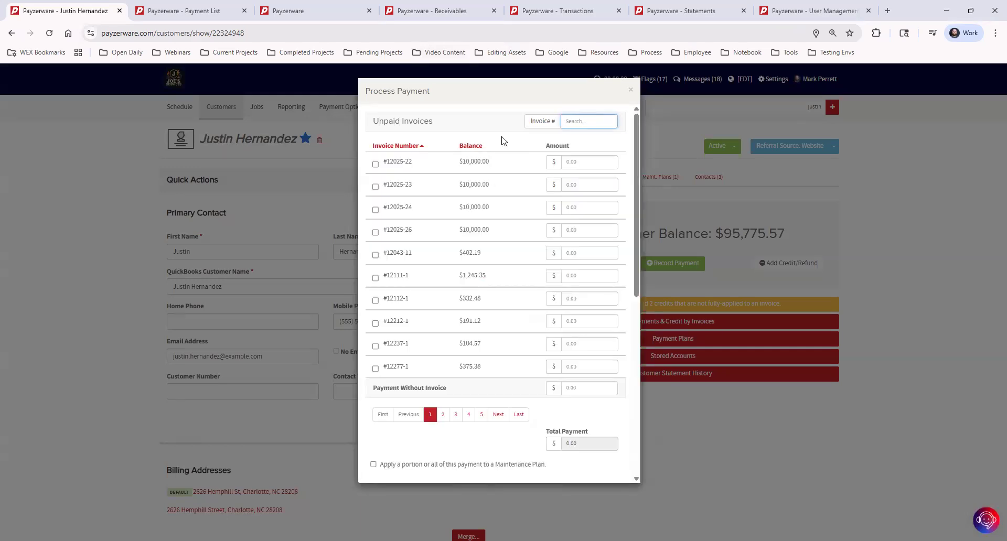
Select invoices #12025-22, #12025-23 and #12025-24 for payment, and deselect all but #12025-22
left_click(375, 165)
left_click(375, 187)
left_click(375, 210)
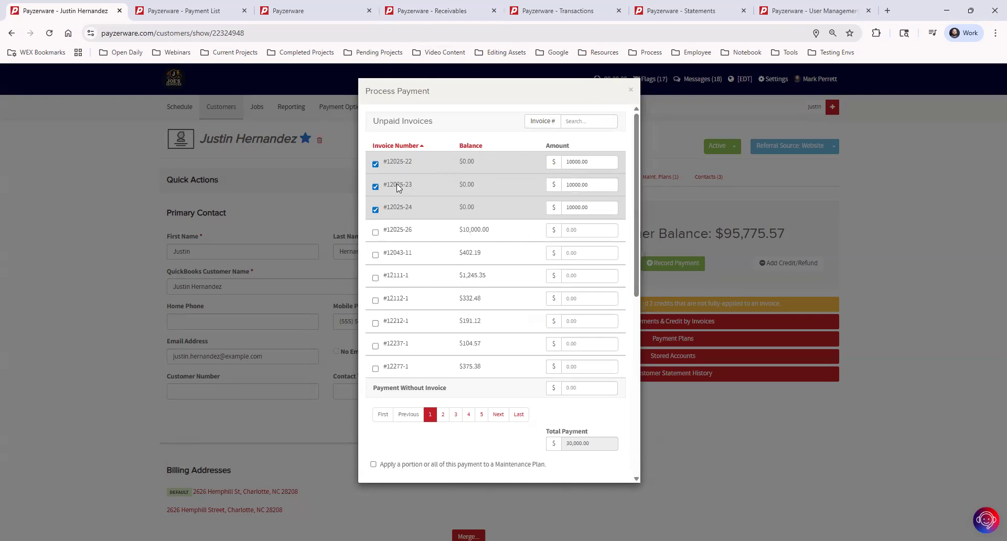
left_click(375, 187)
left_click(375, 210)
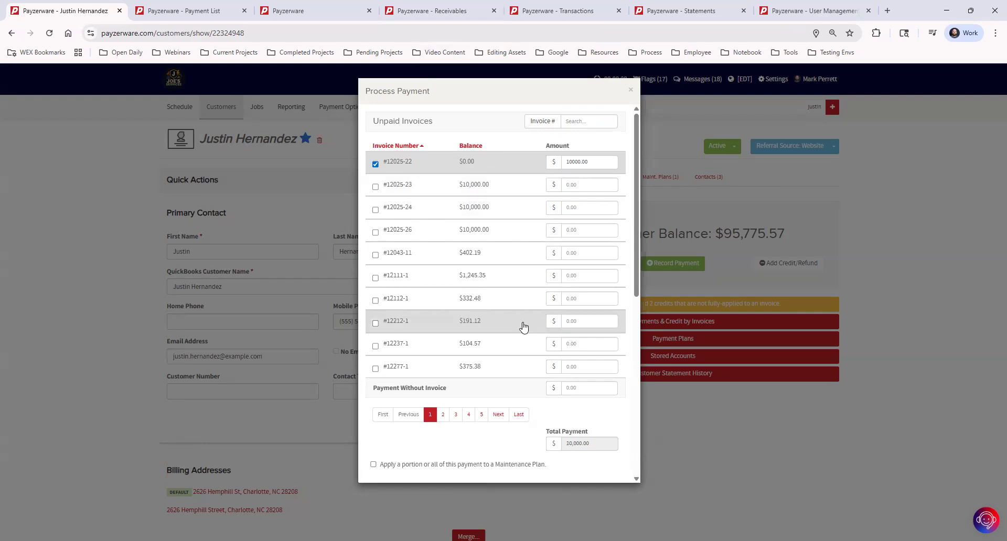
Switch the payment details to a new bank account, and discard the payment form with invoice #12025-22 deselected
scroll(523, 326, "down", 7)
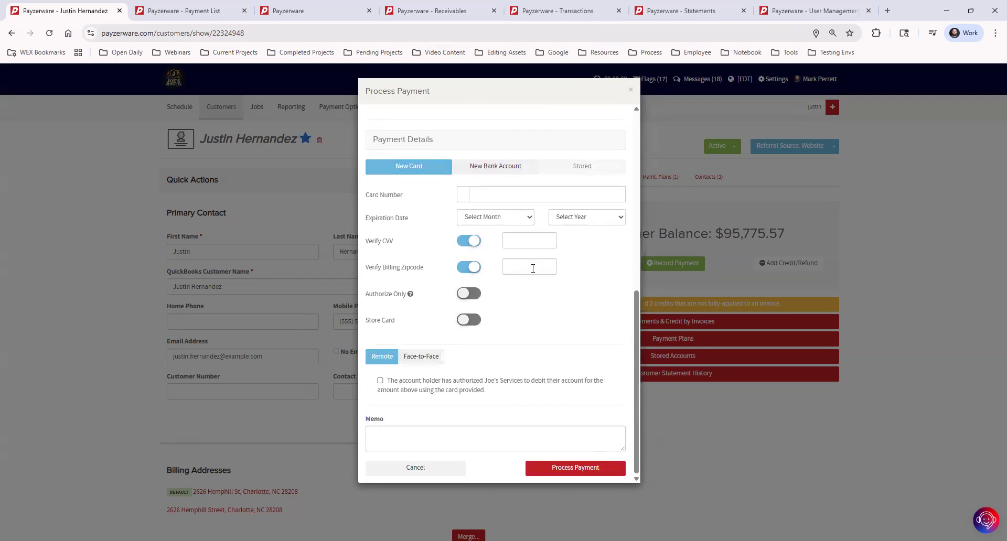
left_click(502, 168)
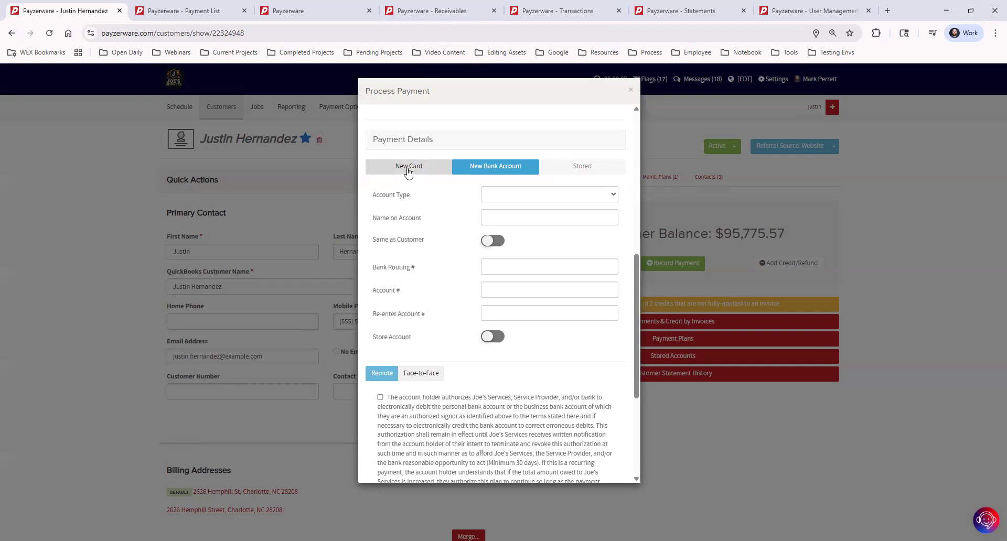
scroll(462, 238, "up", 5)
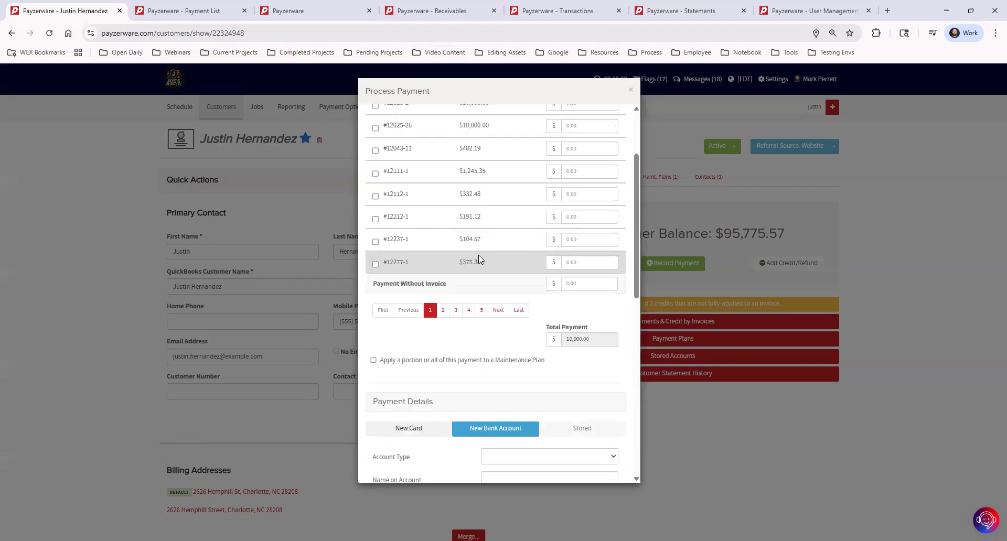
scroll(477, 261, "down", 6)
scroll(580, 297, "down", 3)
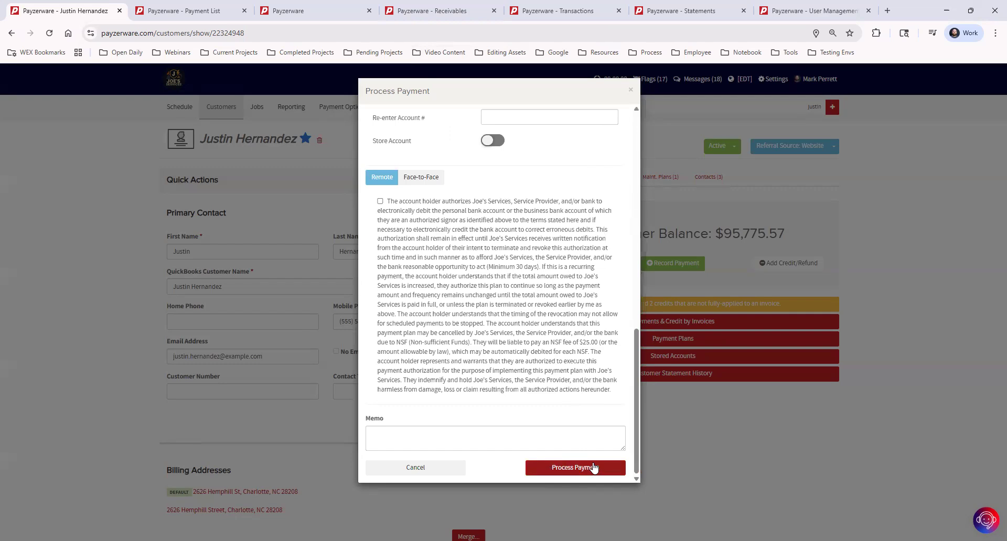
scroll(596, 389, "up", 4)
scroll(596, 389, "up", 7)
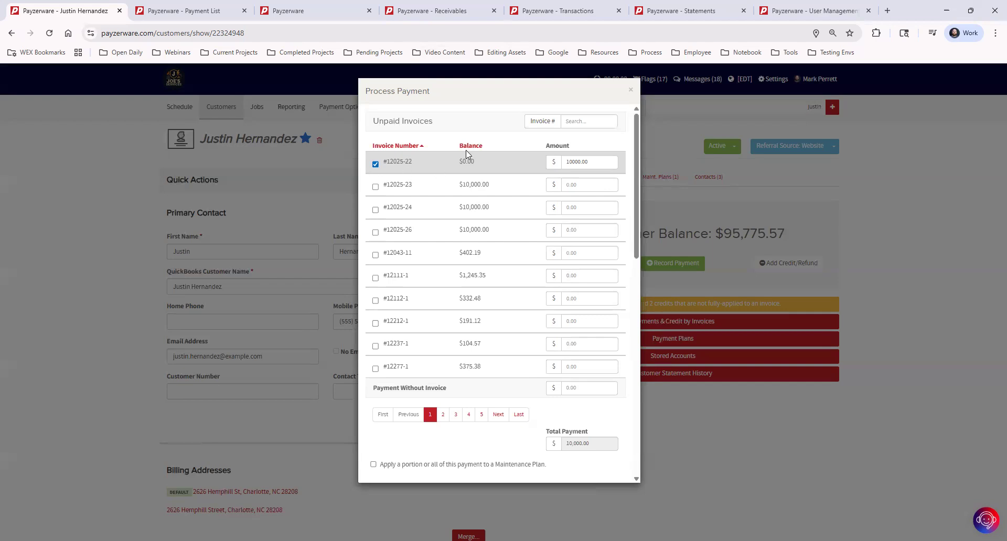
left_click(376, 164)
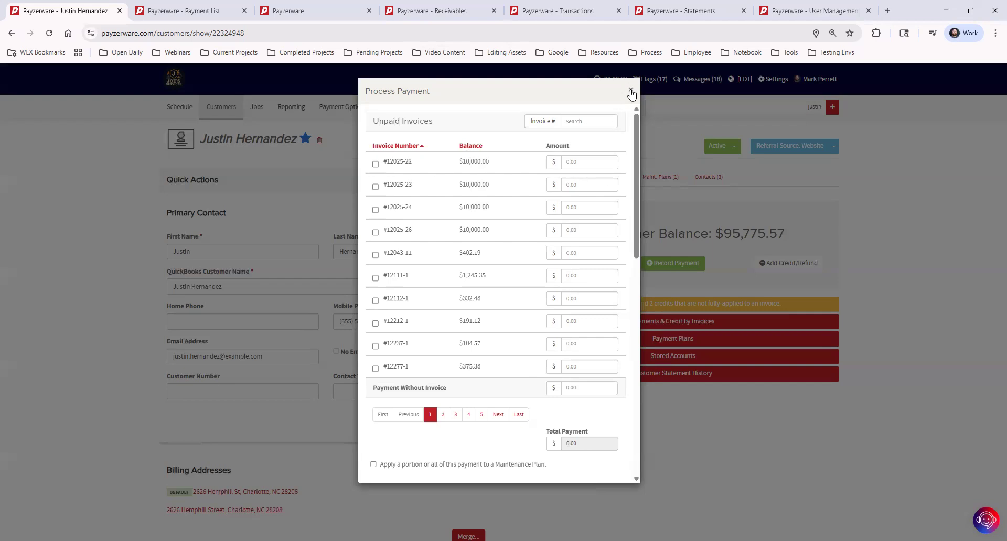
left_click(631, 90)
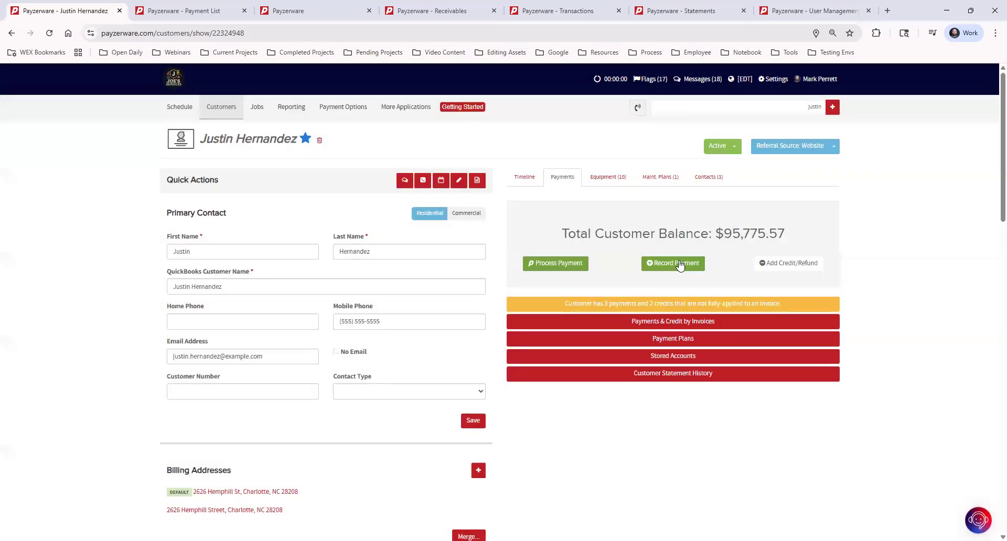
Start recording a payment with method Cash and received date 04/23/2026, and close the form without recording it
left_click(684, 262)
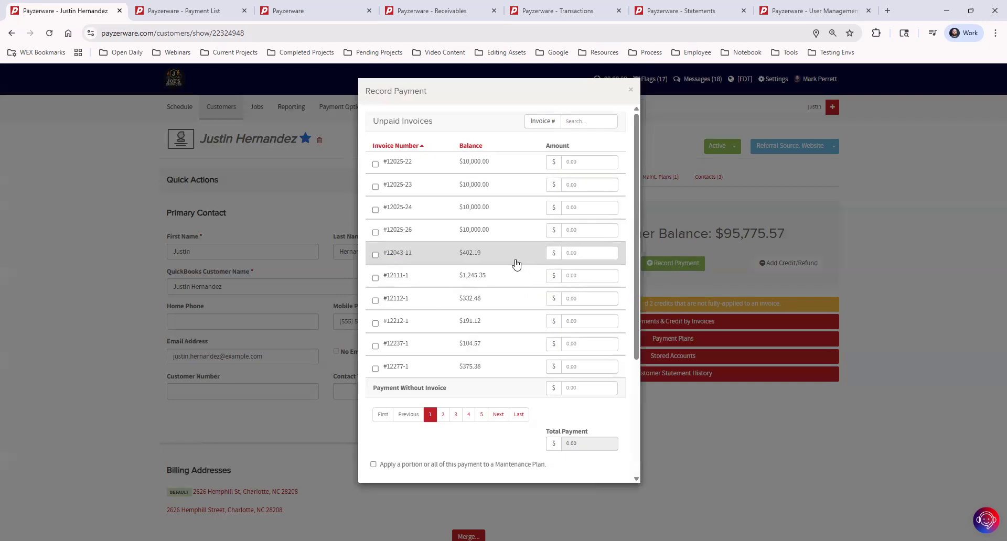
scroll(516, 265, "down", 3)
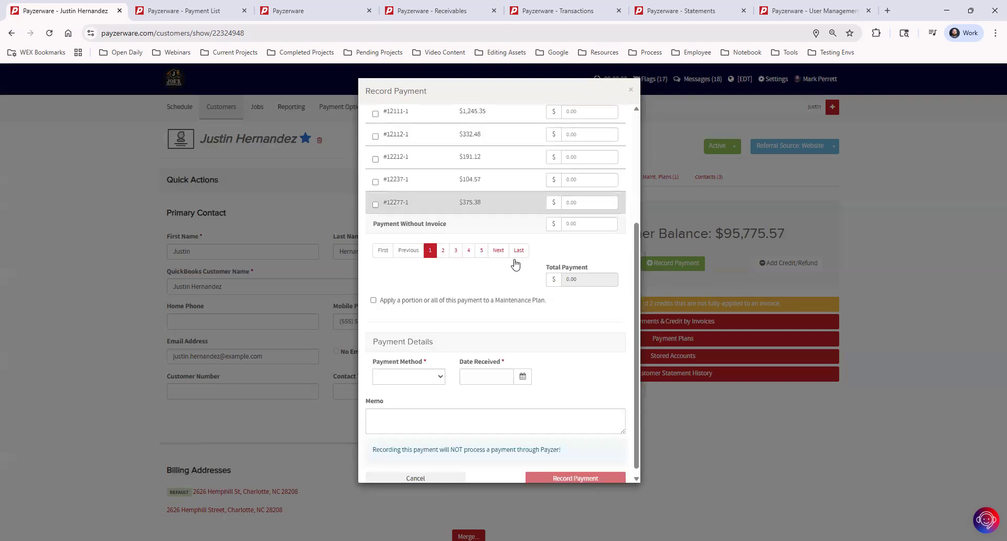
left_click(409, 366)
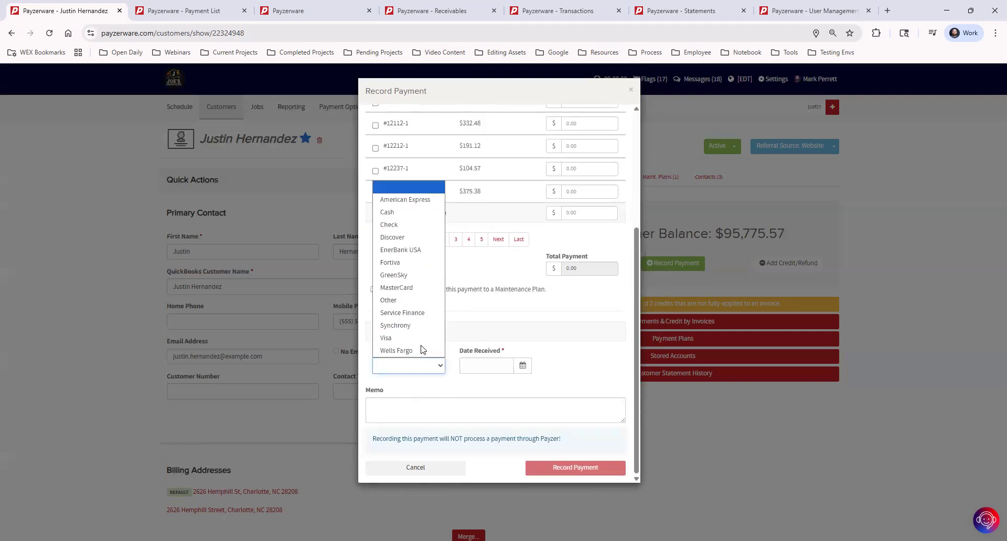
left_click(414, 218)
left_click(504, 366)
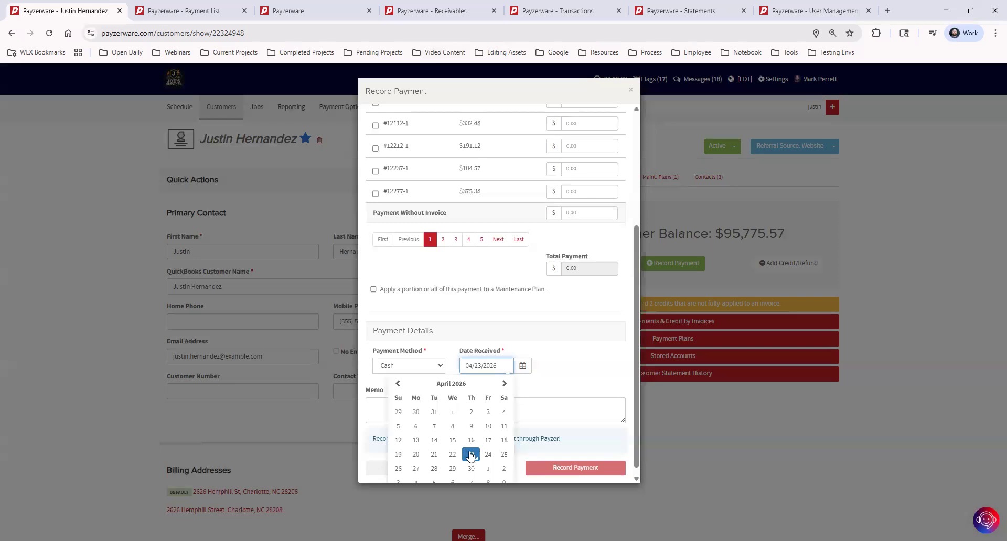
left_click(468, 451)
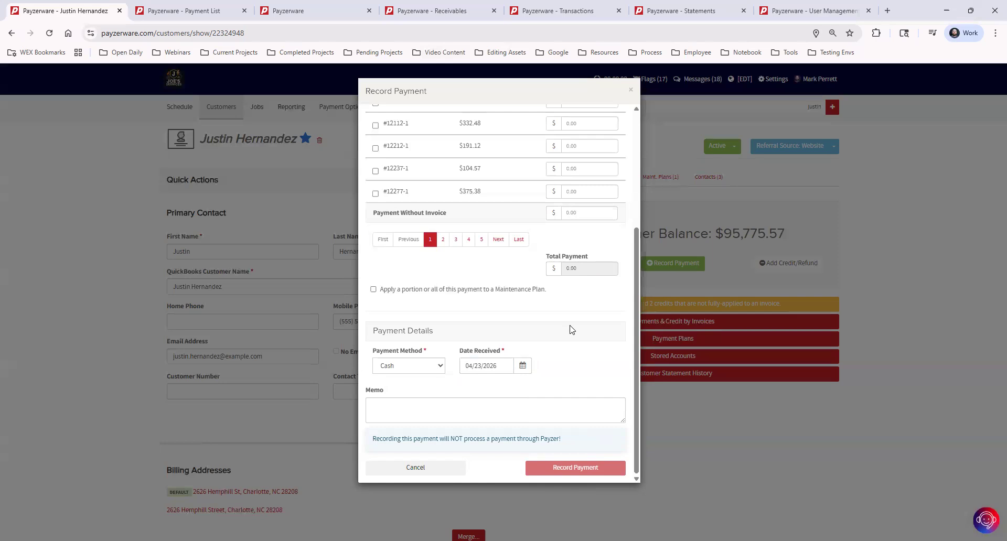
left_click(631, 90)
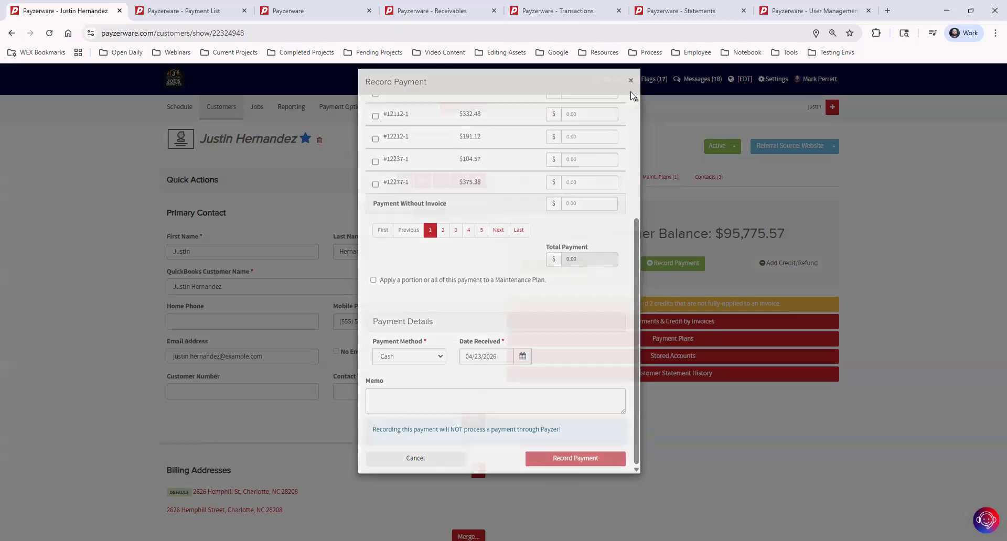
left_click(573, 270)
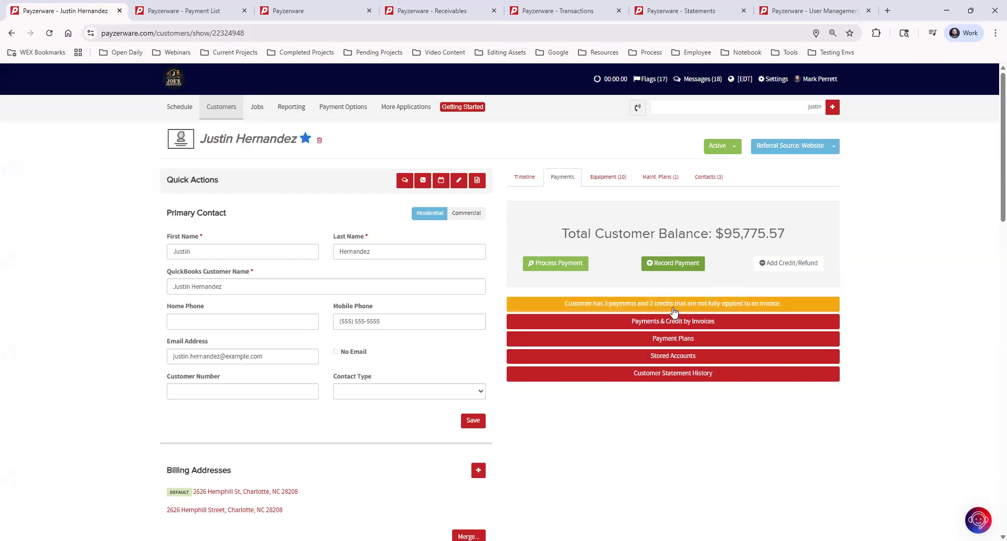
Apply a credit-only entry of $50.00 without an invoice to the customer, using the Income - Job account
left_click(807, 265)
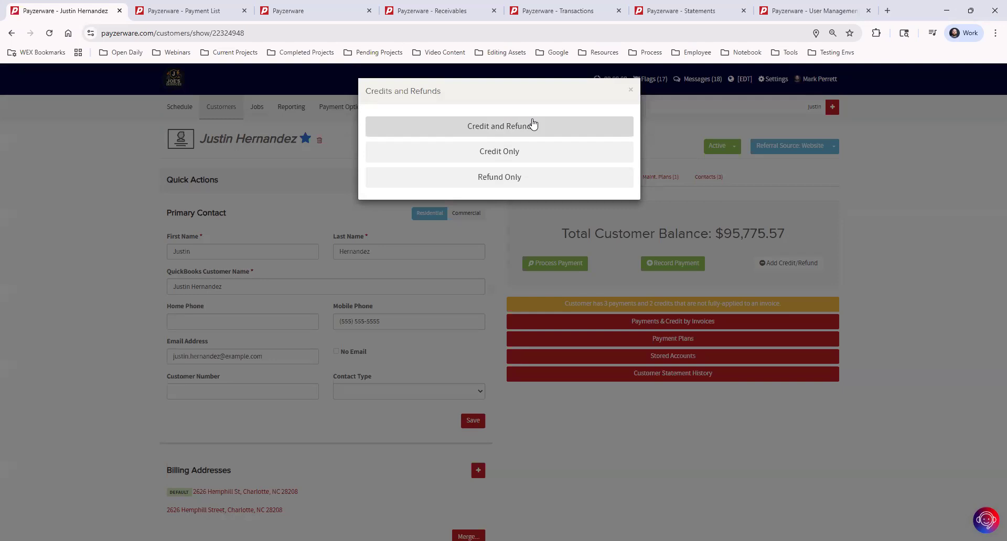
left_click(539, 155)
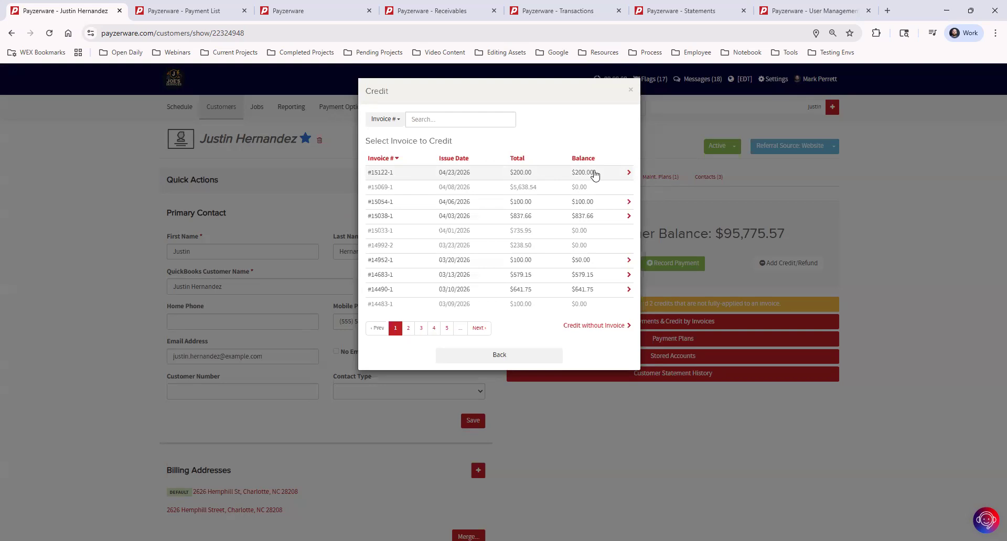
left_click(591, 326)
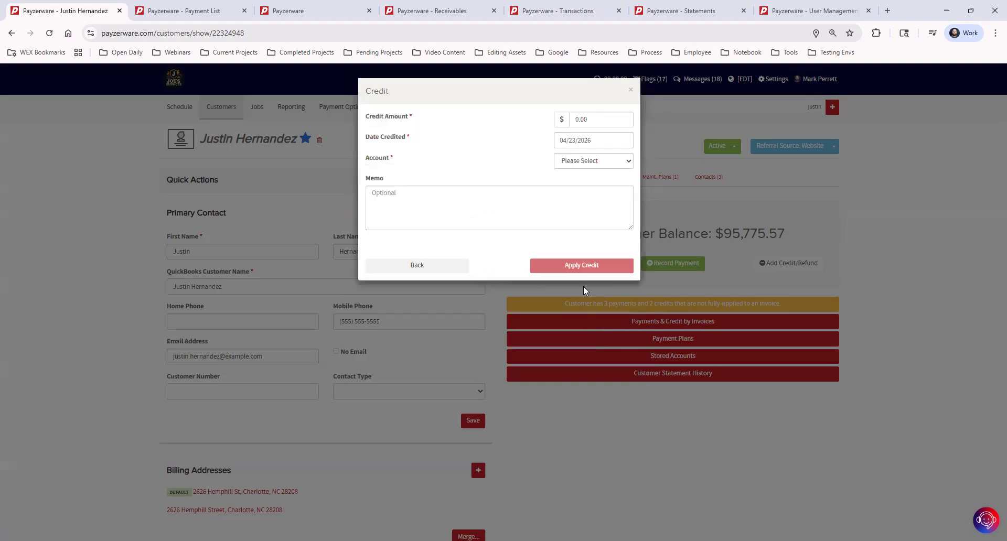
left_click(596, 118)
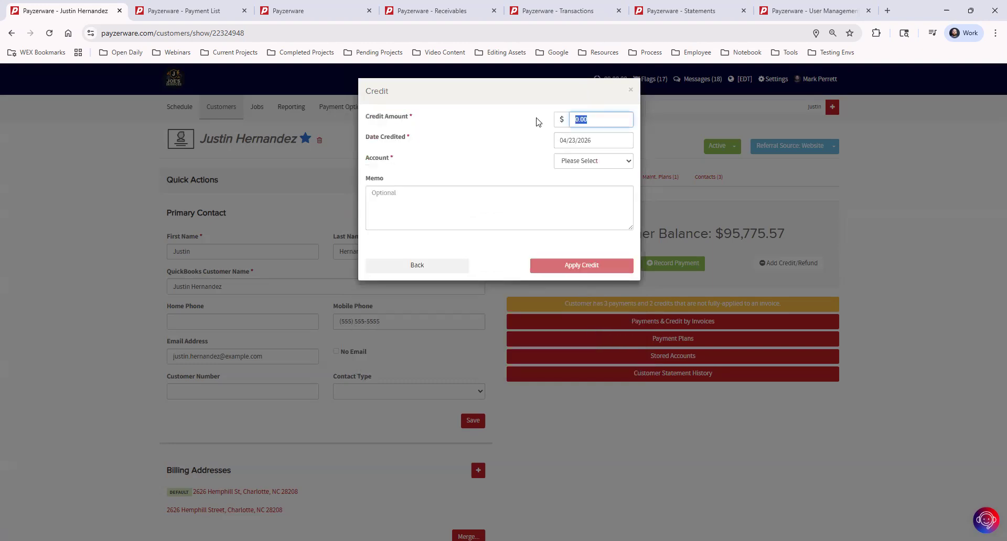
key("BackSpace")
type("50.00")
left_click(491, 161)
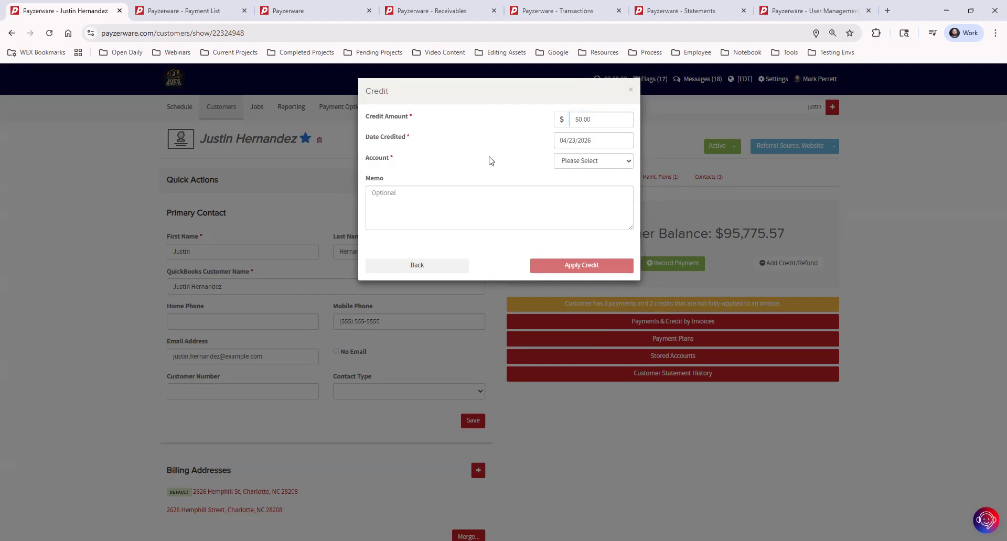
left_click(588, 163)
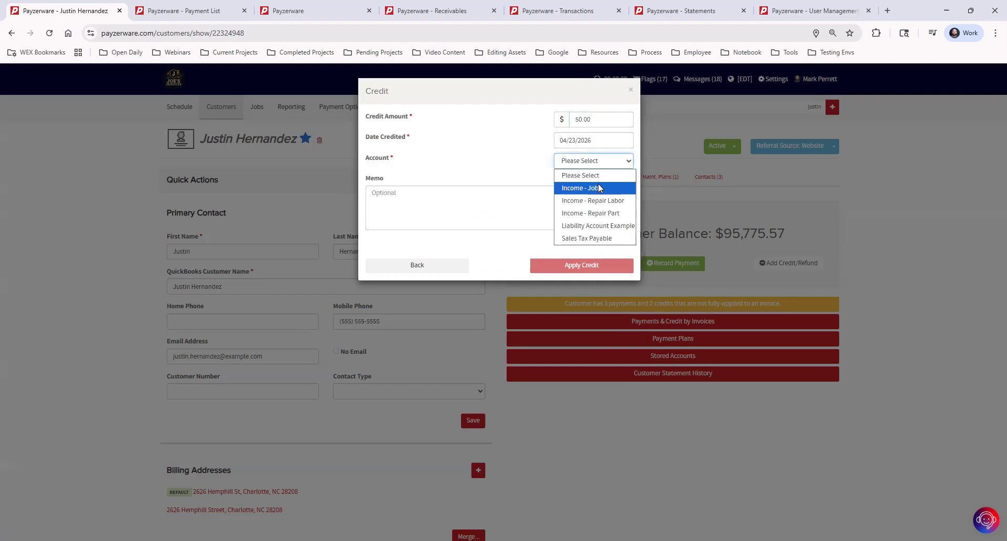
left_click(585, 187)
left_click(583, 266)
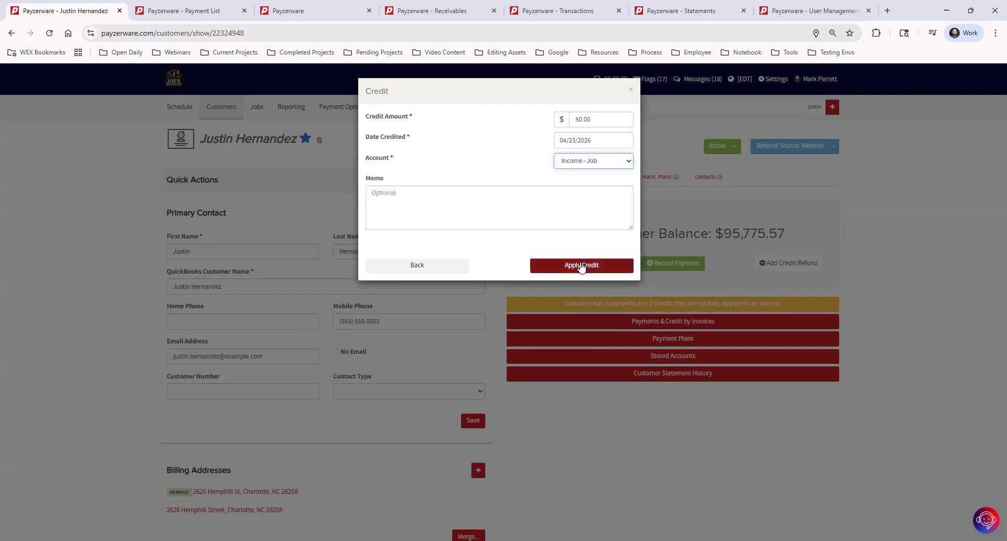
left_click(535, 201)
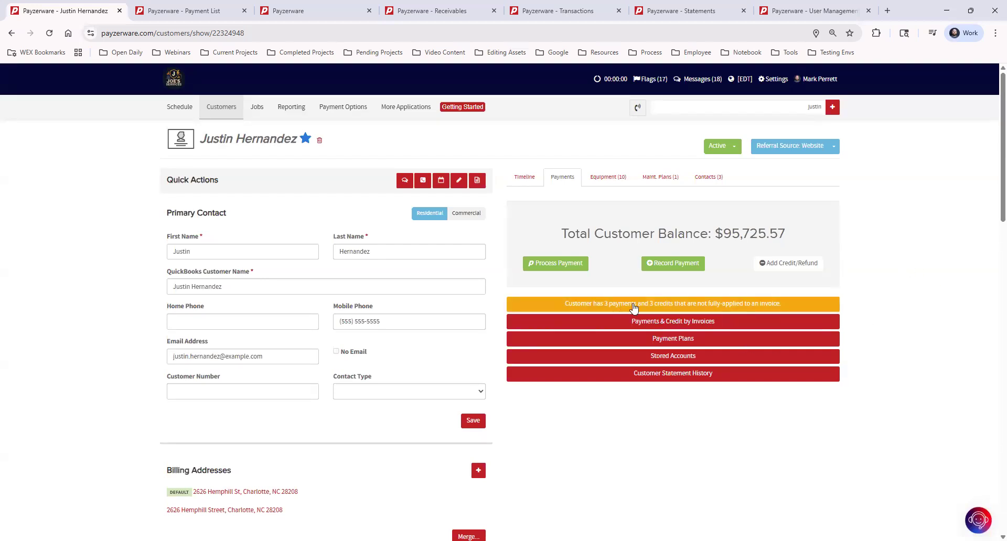
List the customer's payments and credits not fully applied, and select invoice #15122-1 for the $50.00 credit of Apr 23rd 2026
left_click(728, 306)
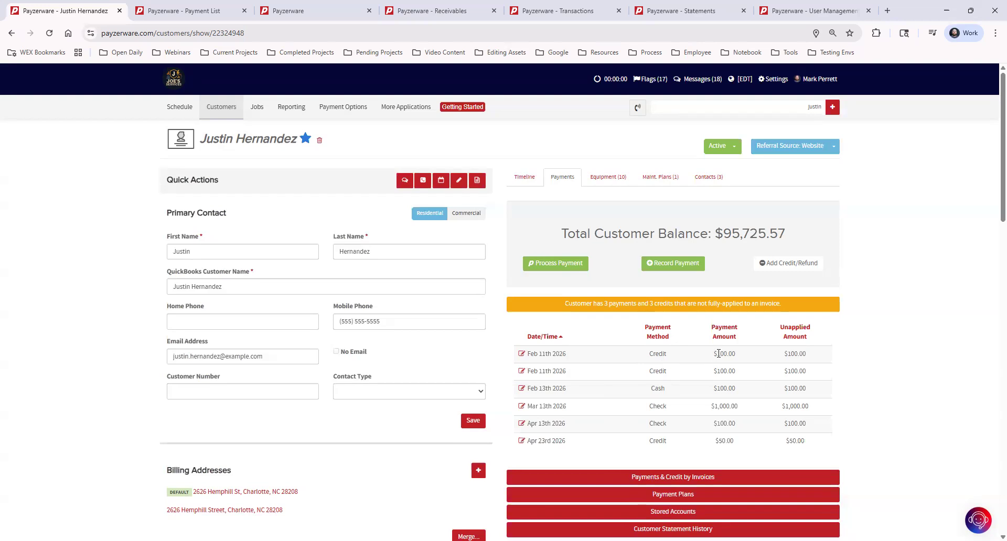
double_click(736, 353)
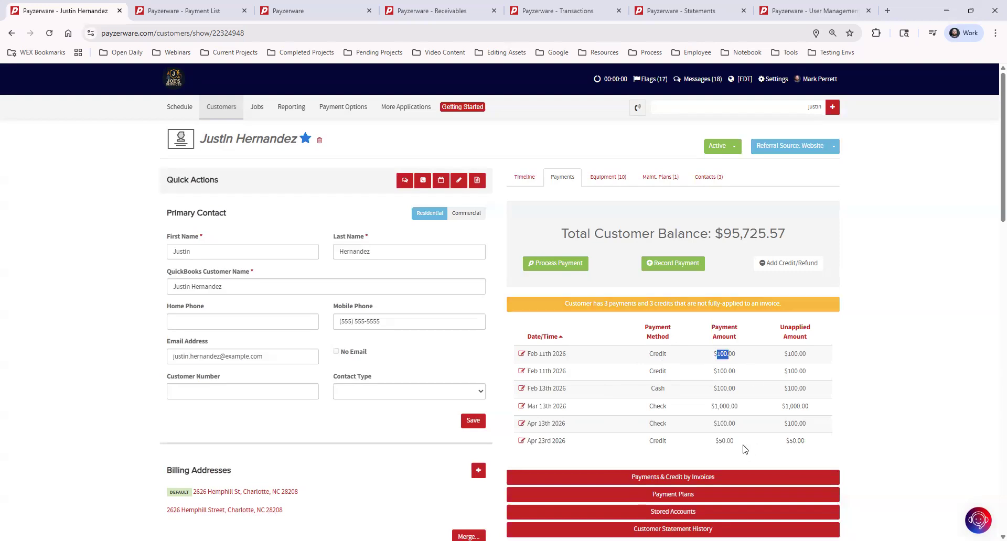
left_click_drag(721, 441, 760, 448)
left_click(744, 448)
left_click(522, 441)
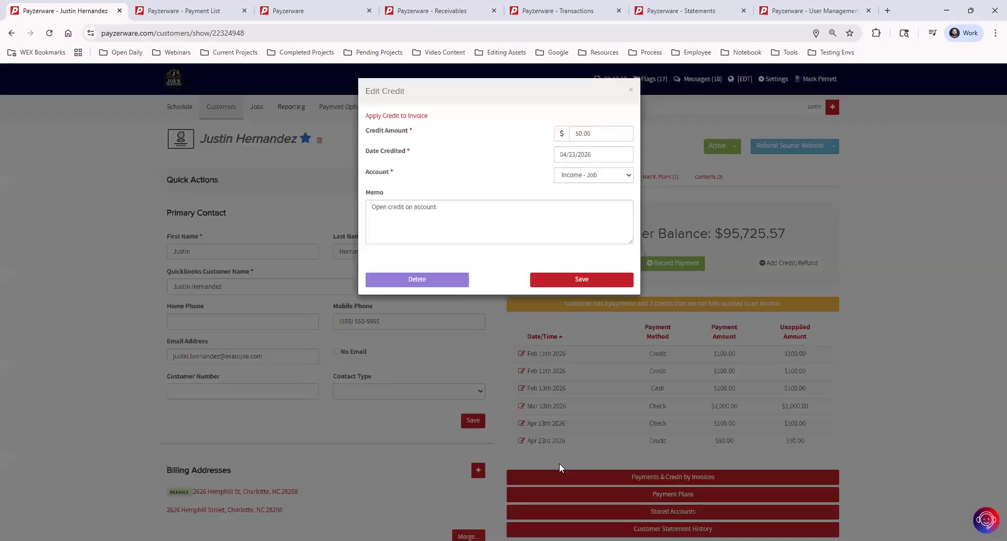
left_click(414, 117)
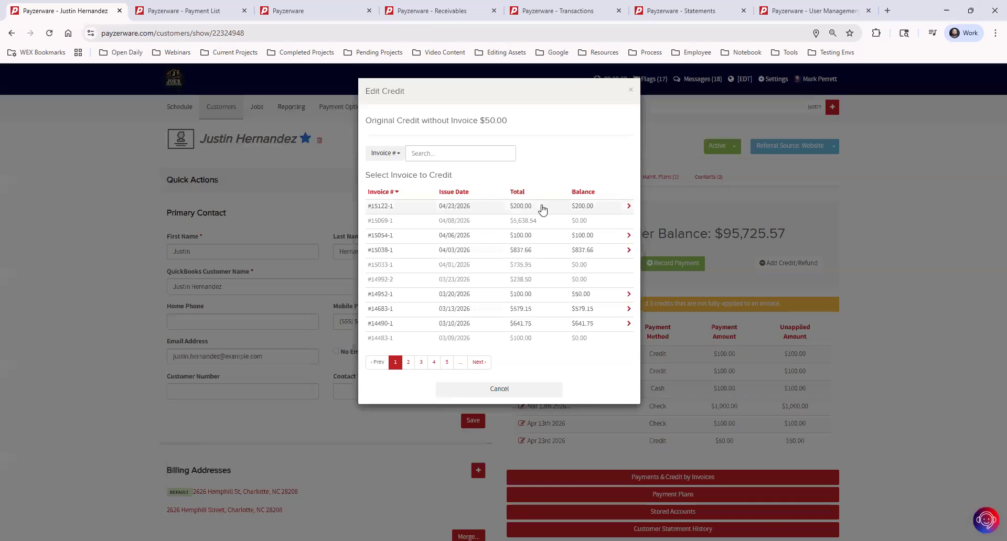
left_click(542, 208)
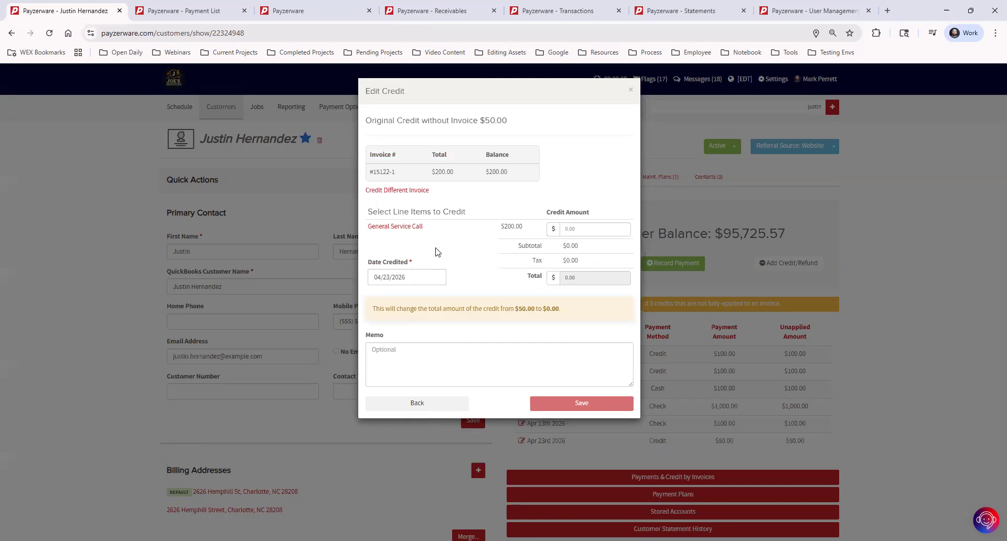
Set the credit amount for the General Service Call line item to $50.00, and close the credit form without saving
left_click(596, 228)
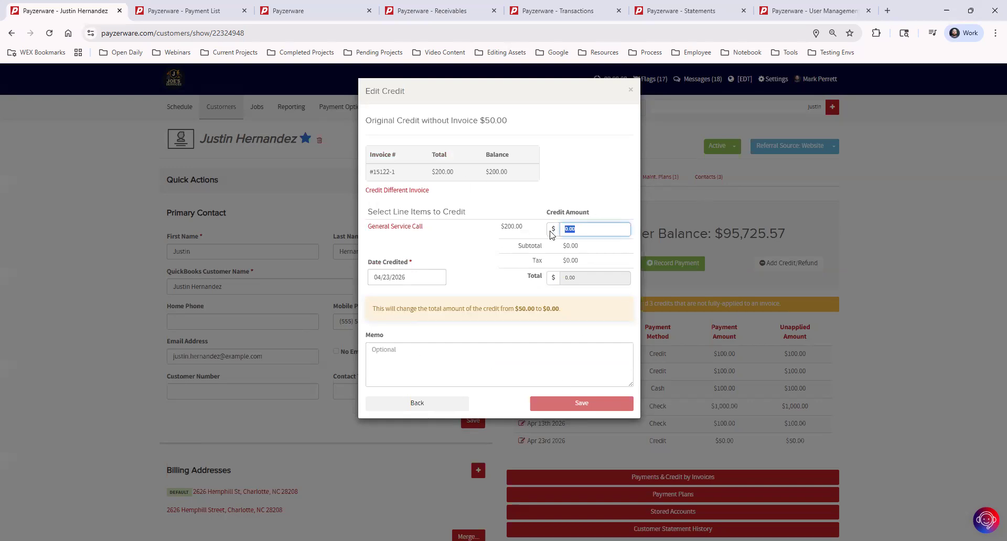
type("0.50")
left_click(442, 253)
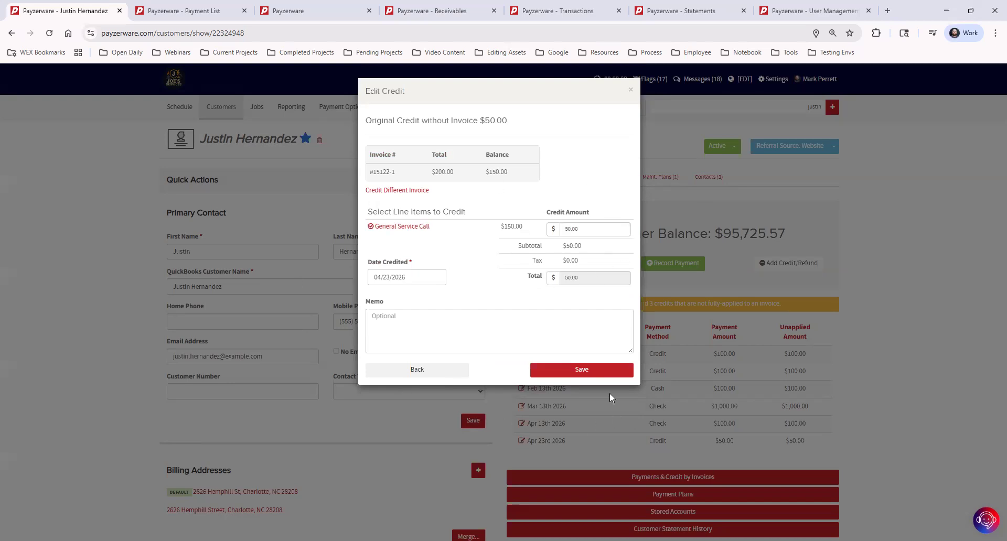
left_click(632, 92)
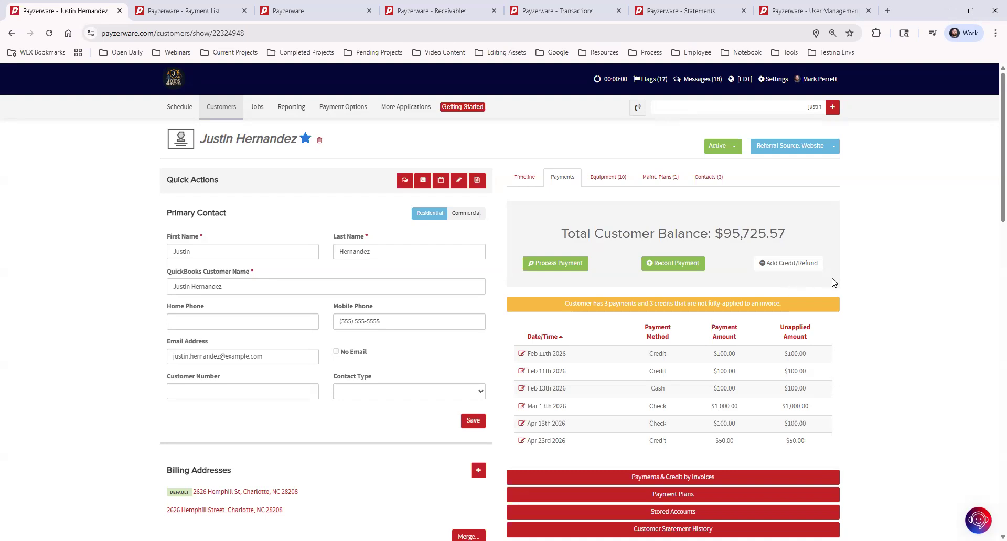
Start recording a payment for the customer with $100.00 as payment without invoice
left_click(663, 265)
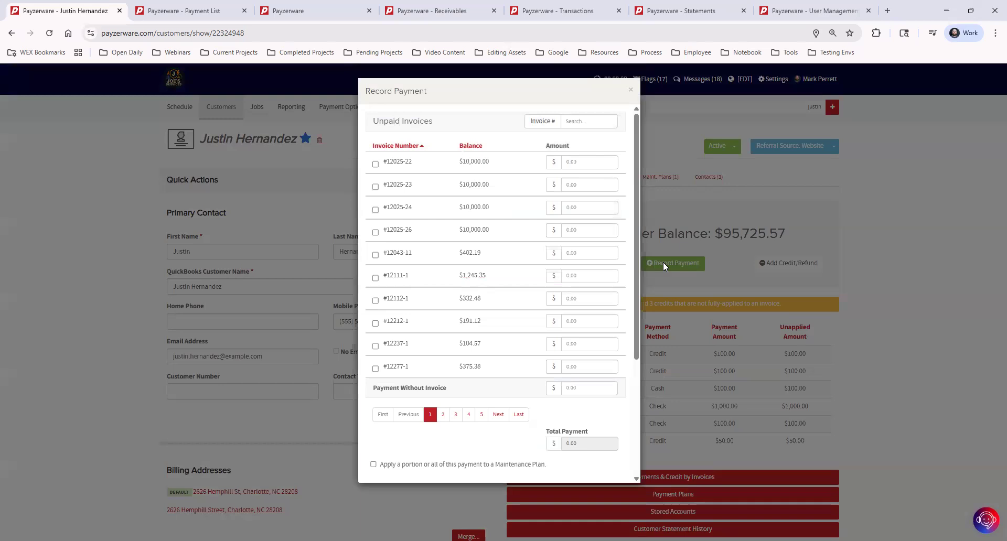
left_click(572, 207)
left_click_drag(374, 389, 471, 387)
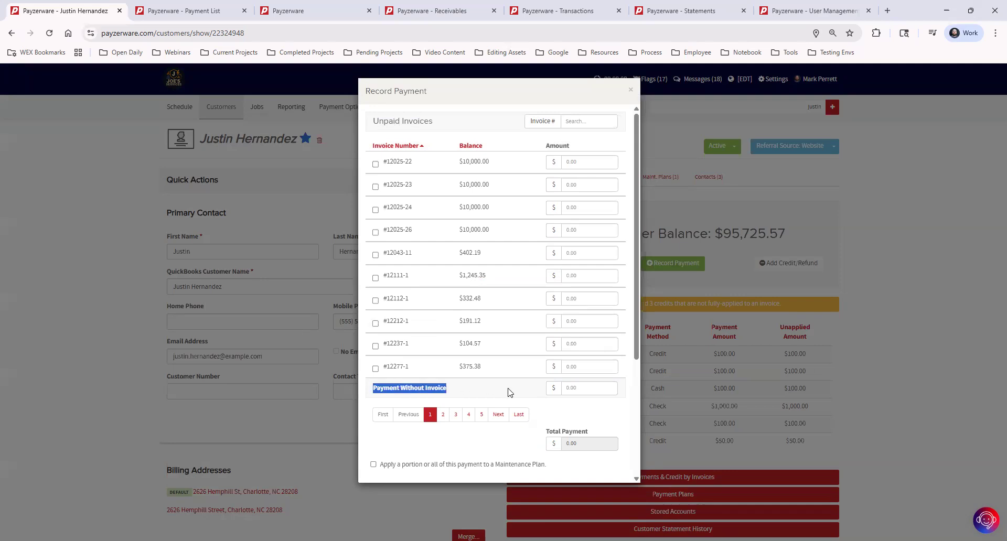
left_click(584, 391)
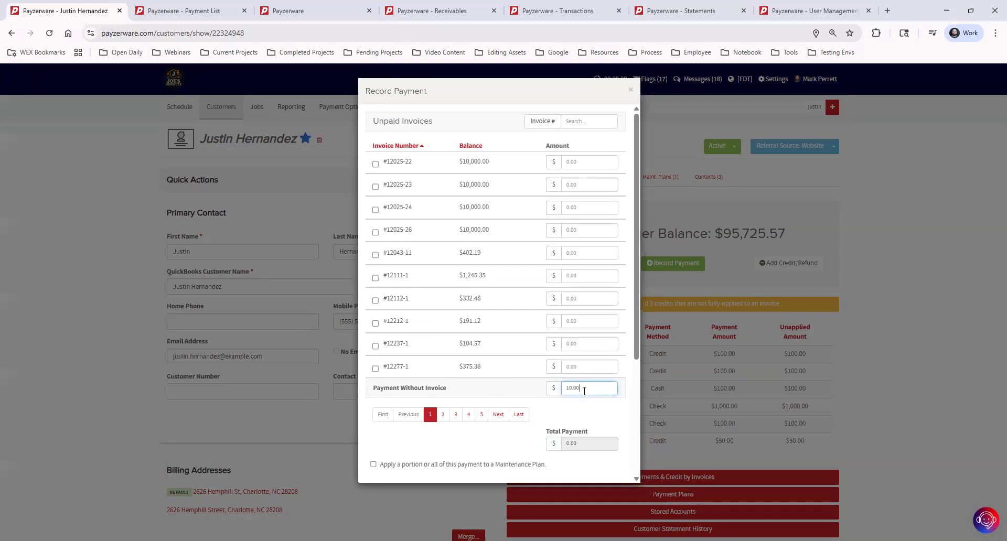
left_click(602, 416)
scroll(611, 409, "down", 1)
scroll(614, 405, "down", 2)
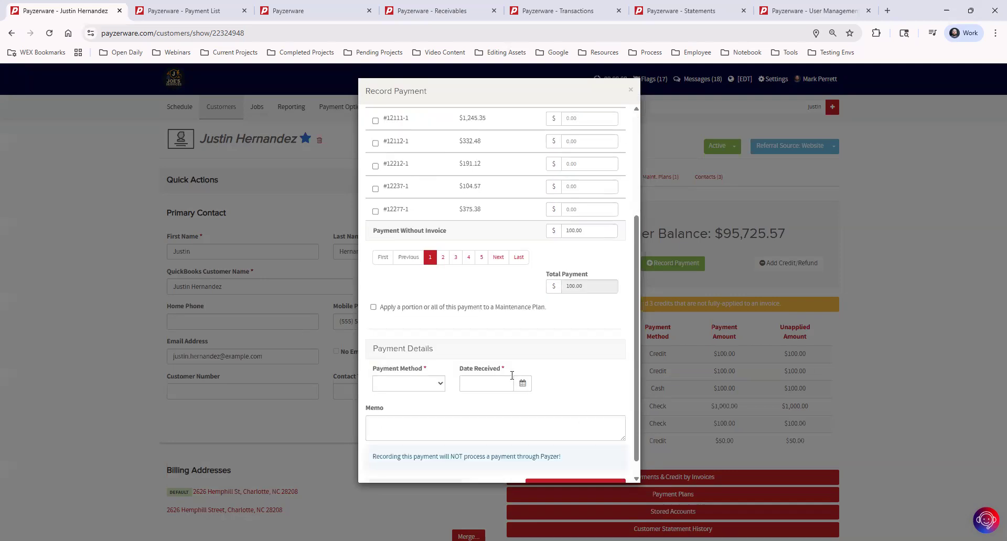
Set the payment method to Cash and the date received to 04/23/2026
left_click(420, 387)
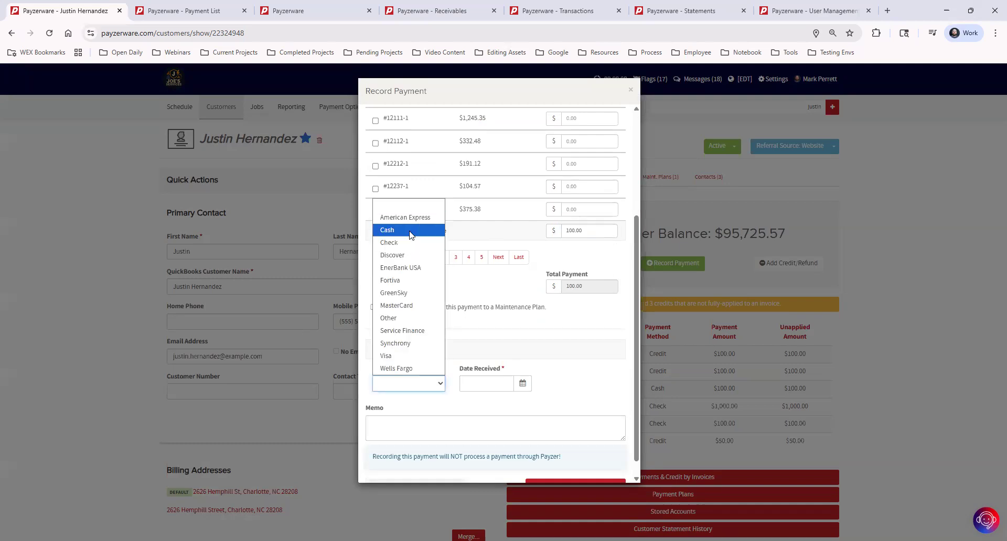
left_click(410, 231)
left_click(478, 384)
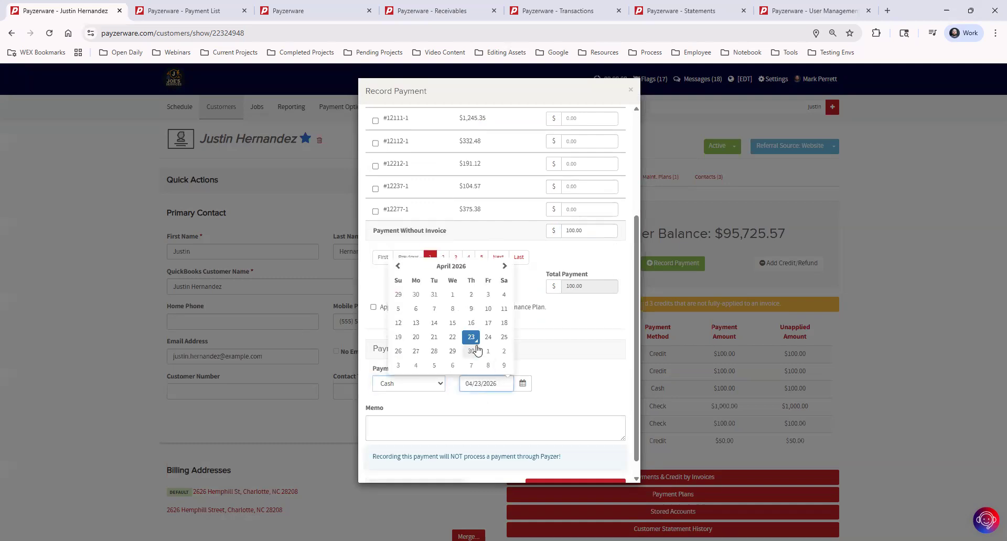
left_click(468, 396)
Switch the payment method to Check with check number 1234, and close the form without recording the payment
left_click(426, 387)
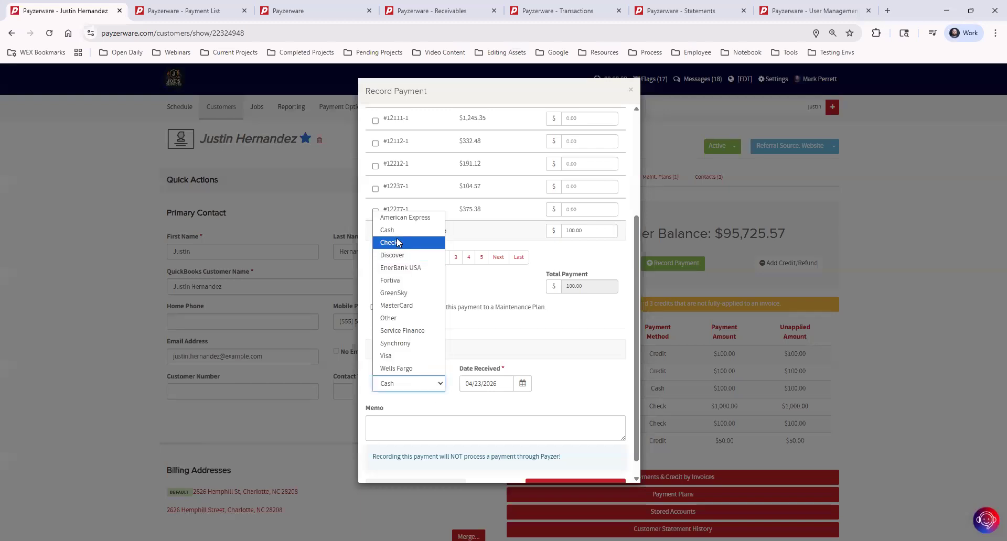
left_click(398, 242)
left_click(479, 383)
type("1")
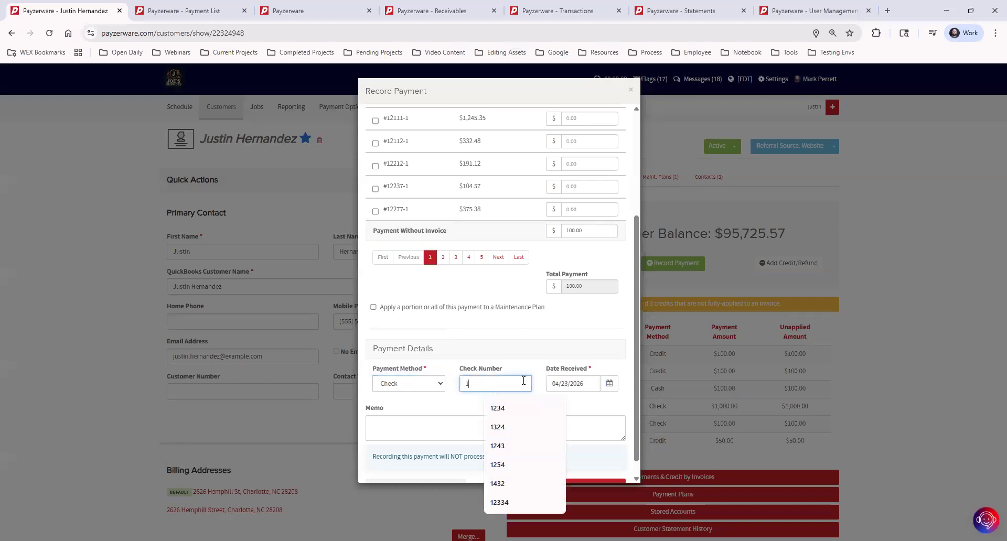
type("234")
left_click(560, 367)
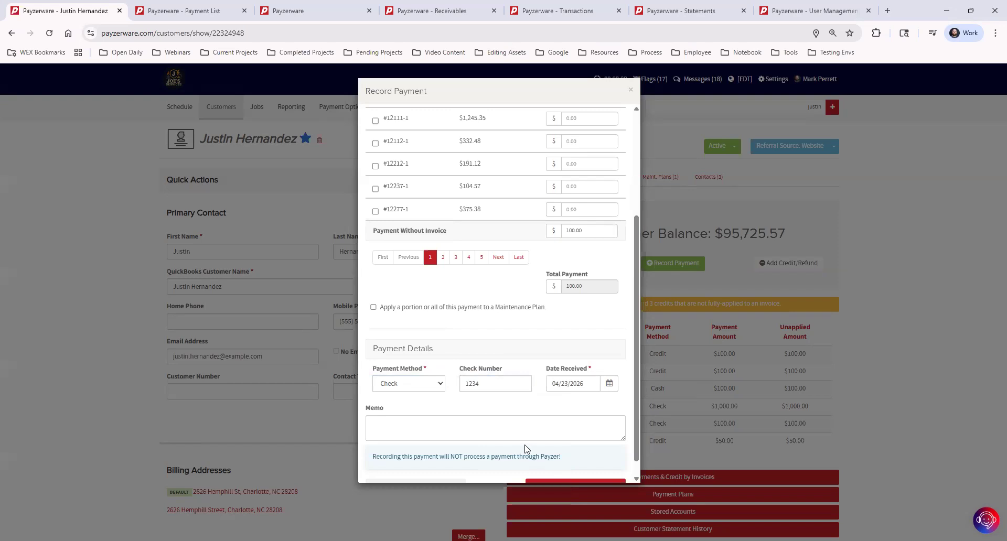
scroll(528, 451, "down", 1)
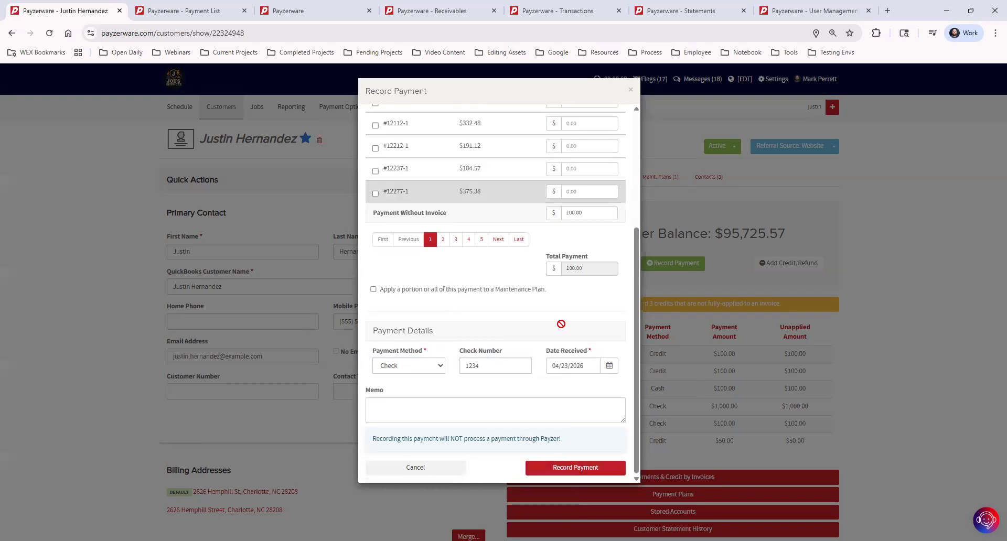
scroll(558, 363, "up", 3)
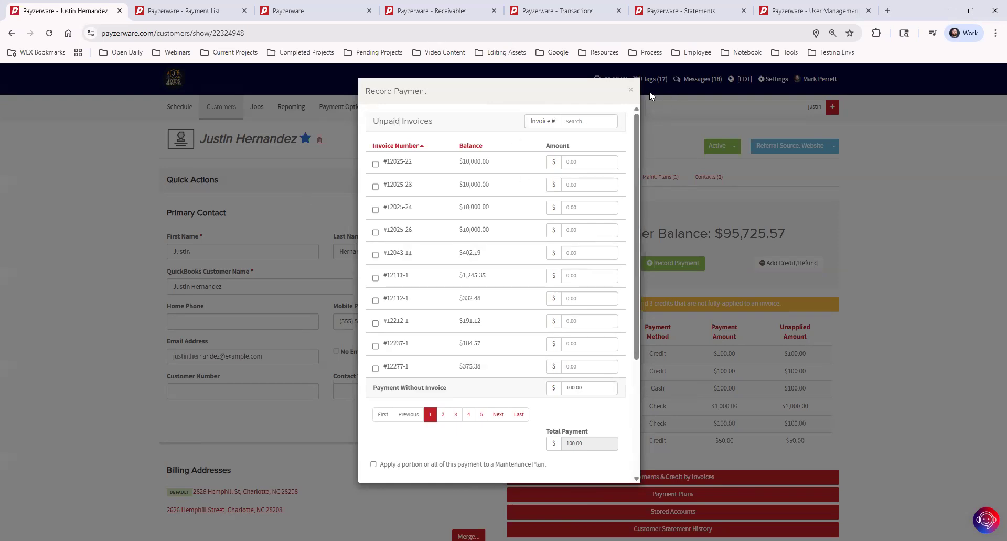
left_click(630, 91)
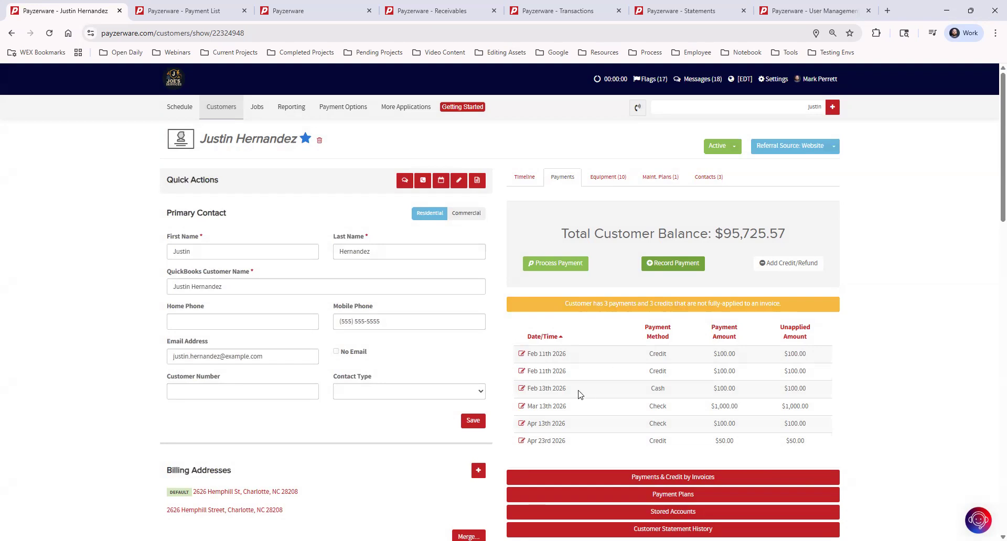
Start reassigning the $100.00 check payment of Apr 13th 2026 to invoice #12025-22, and close the form without saving
left_click_drag(708, 391, 737, 390)
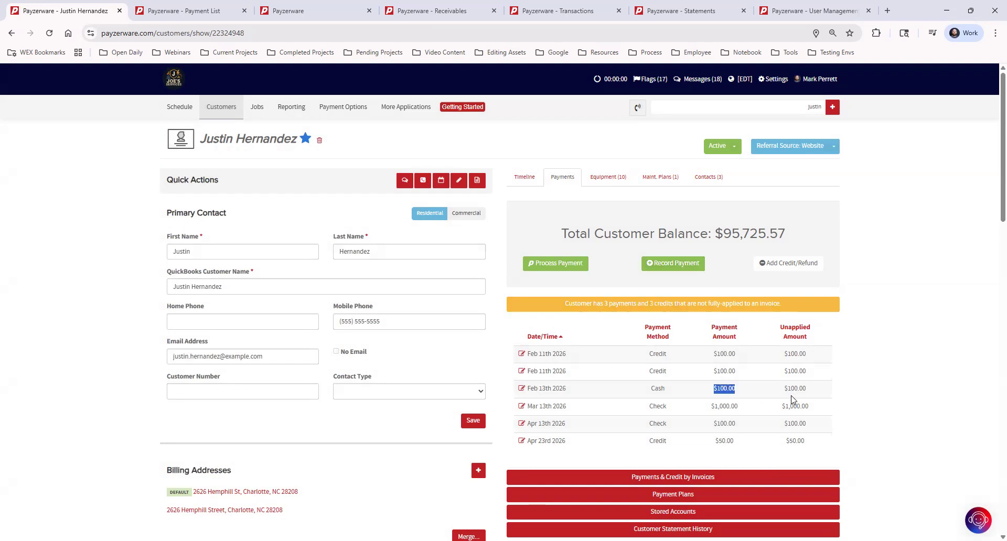
left_click_drag(713, 424, 737, 424)
left_click(522, 425)
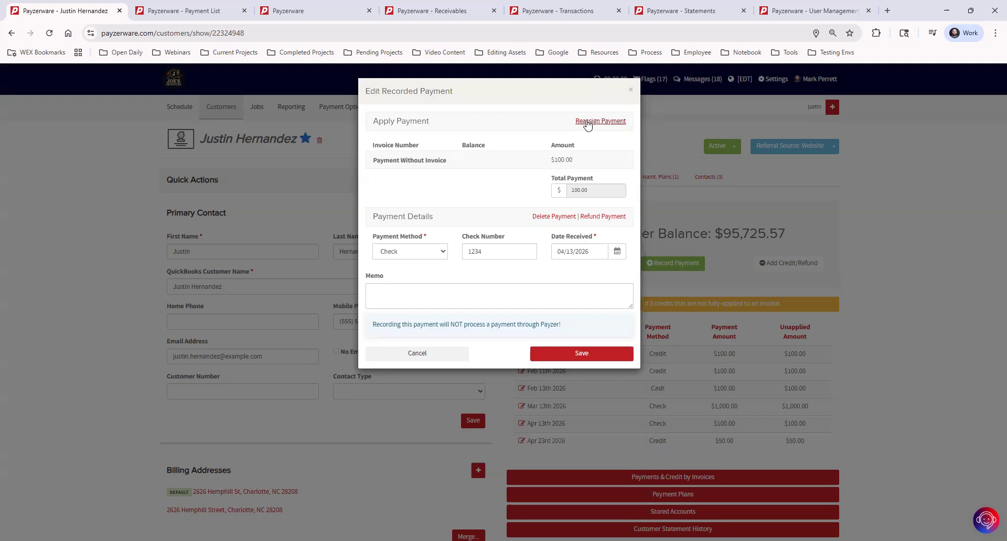
left_click(611, 122)
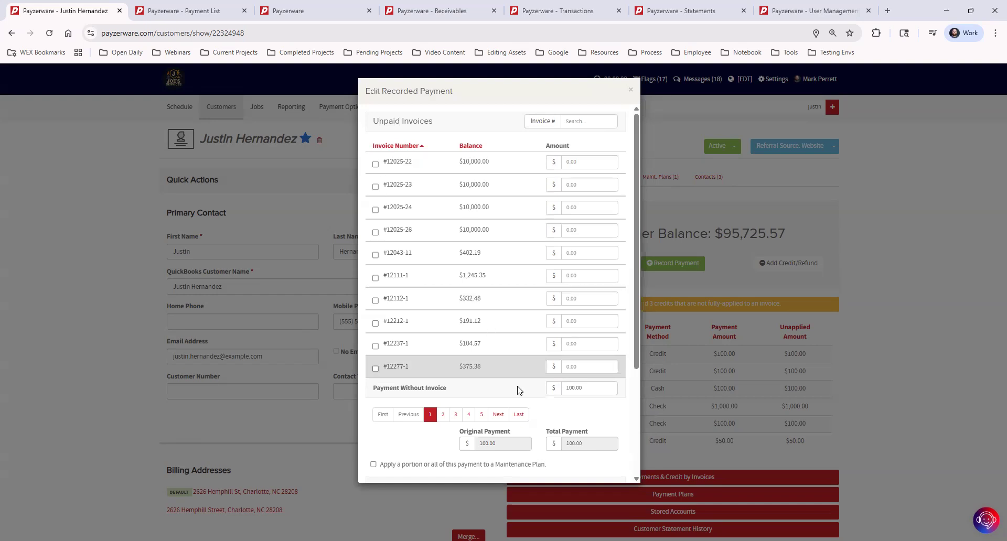
left_click(376, 164)
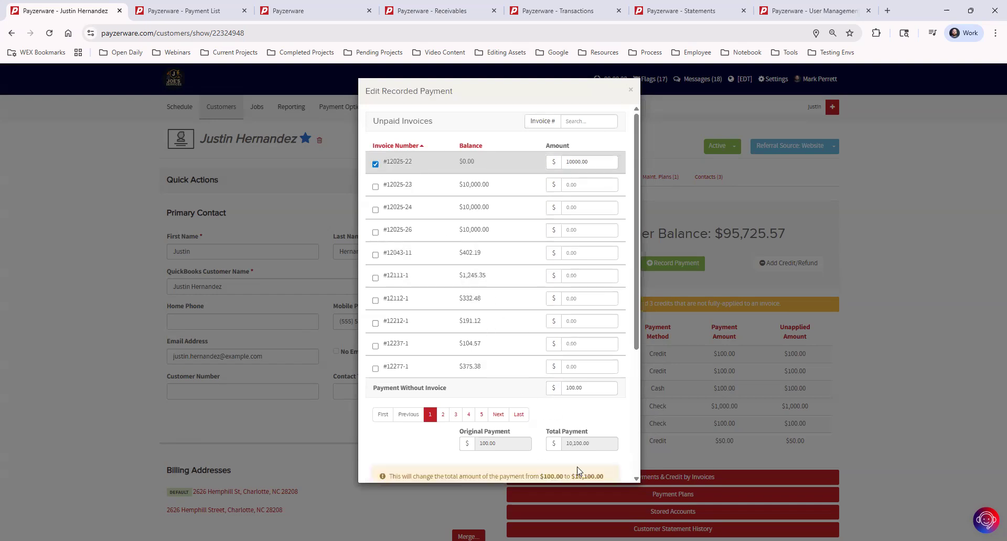
left_click(631, 90)
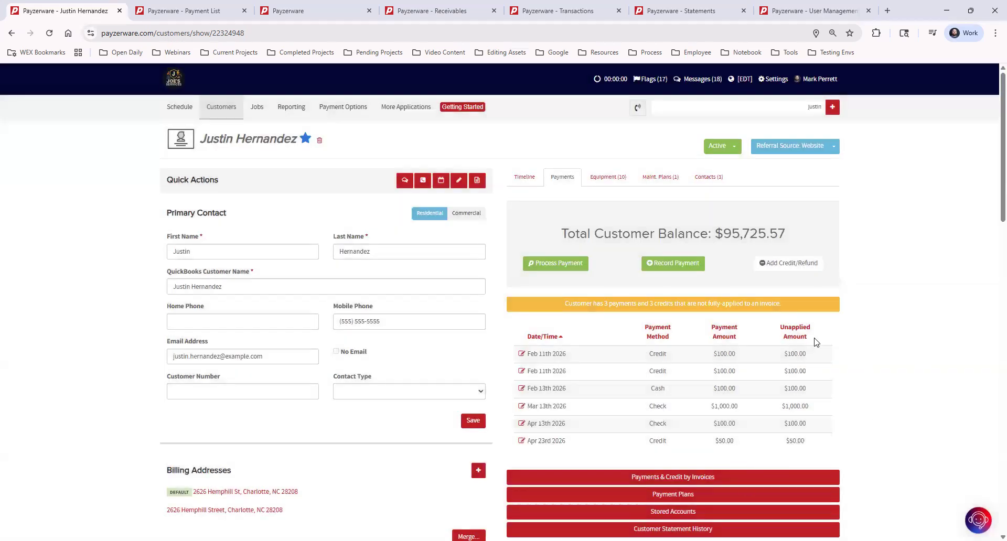
Review the customer's payments and credits by invoice, checking the balance of invoice I-11959-1, and collapse the section
scroll(787, 388, "down", 3)
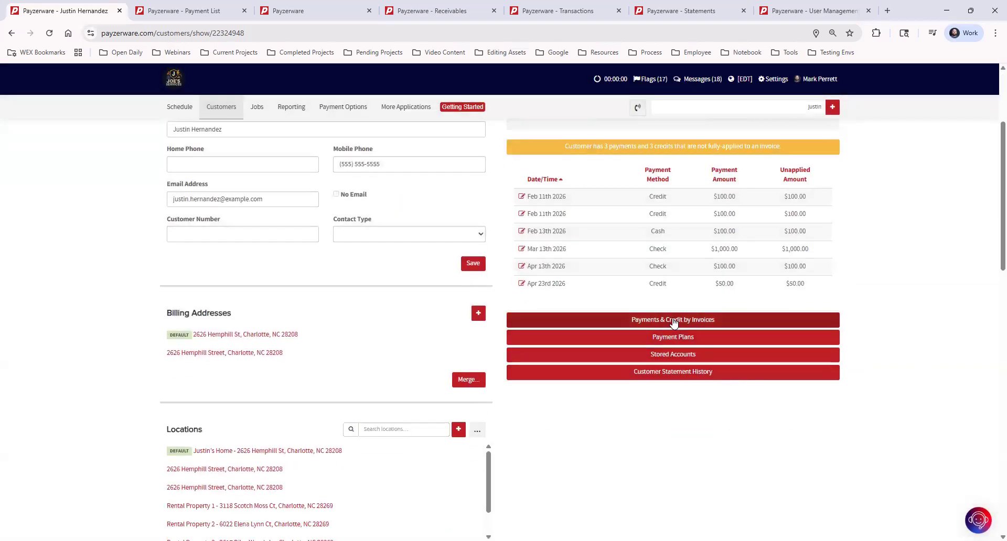
left_click(674, 321)
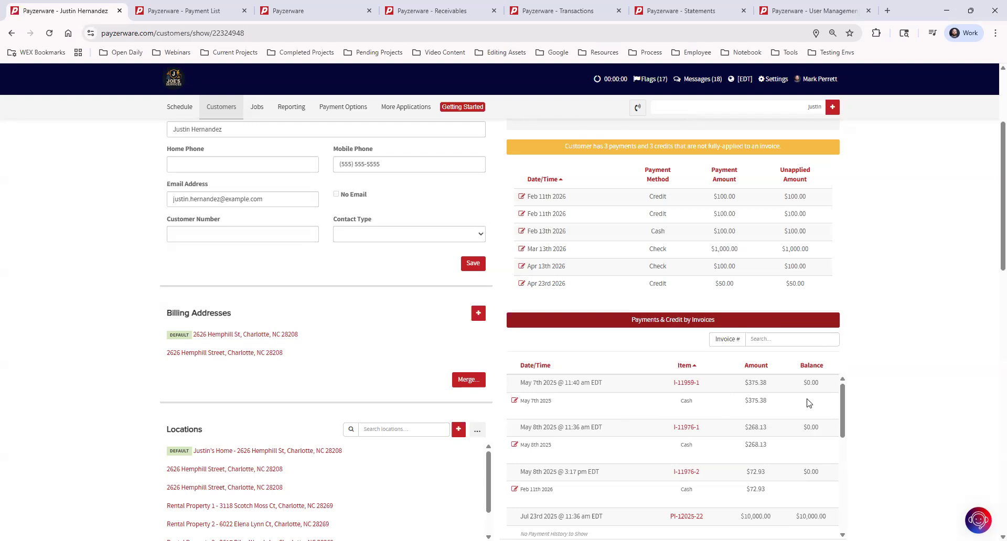
left_click_drag(803, 383, 819, 383)
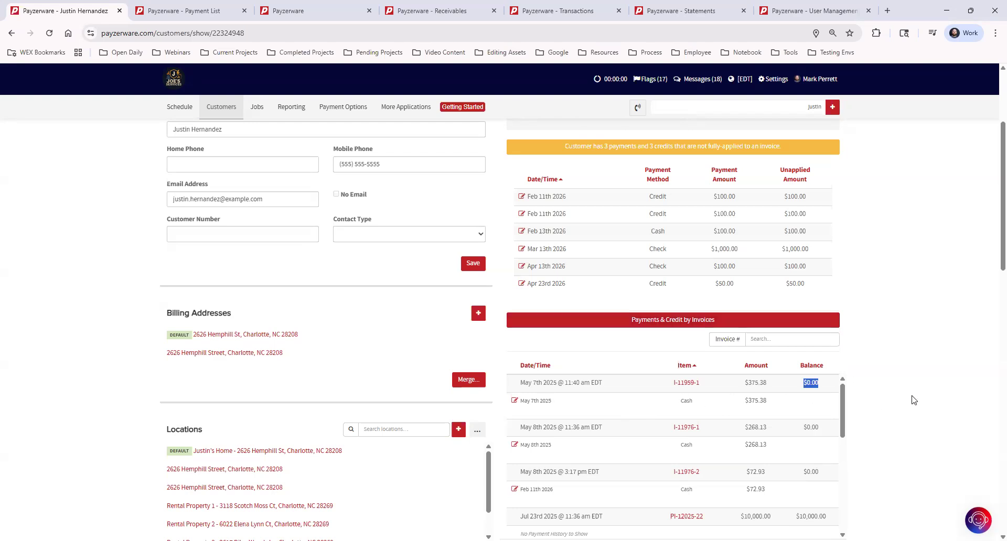
left_click(795, 422)
left_click(735, 321)
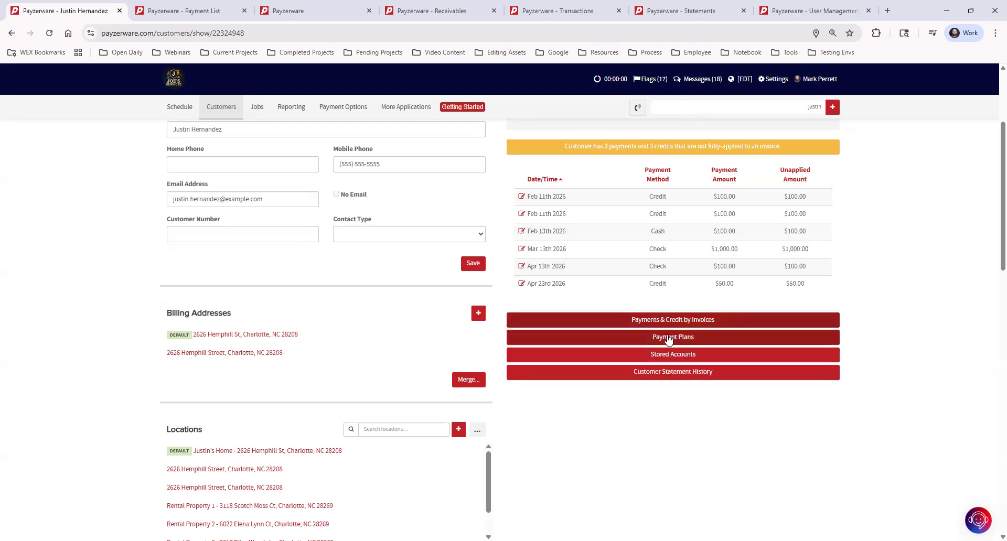
Review the customer's payment plans, stored bank accounts and payment cards, and statement history
left_click(669, 339)
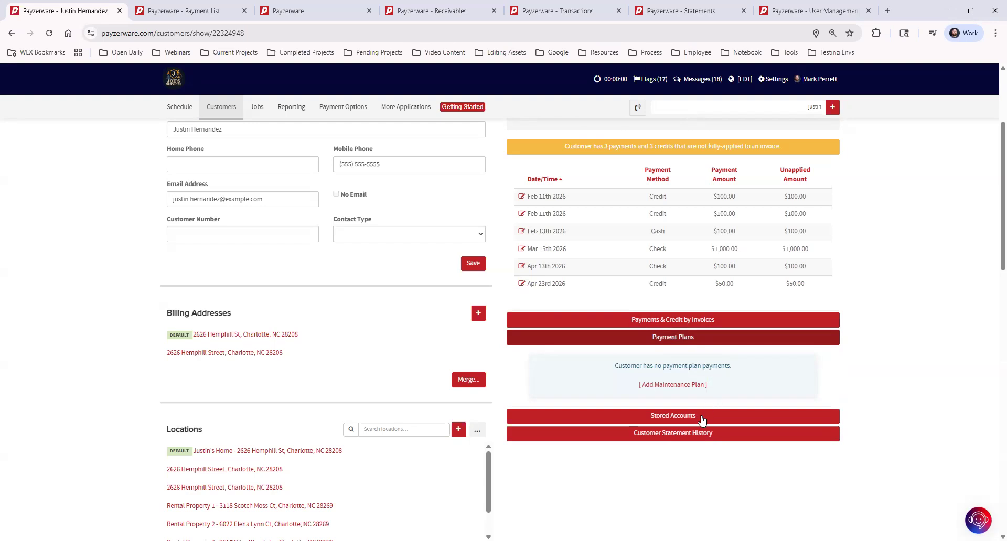
left_click(701, 418)
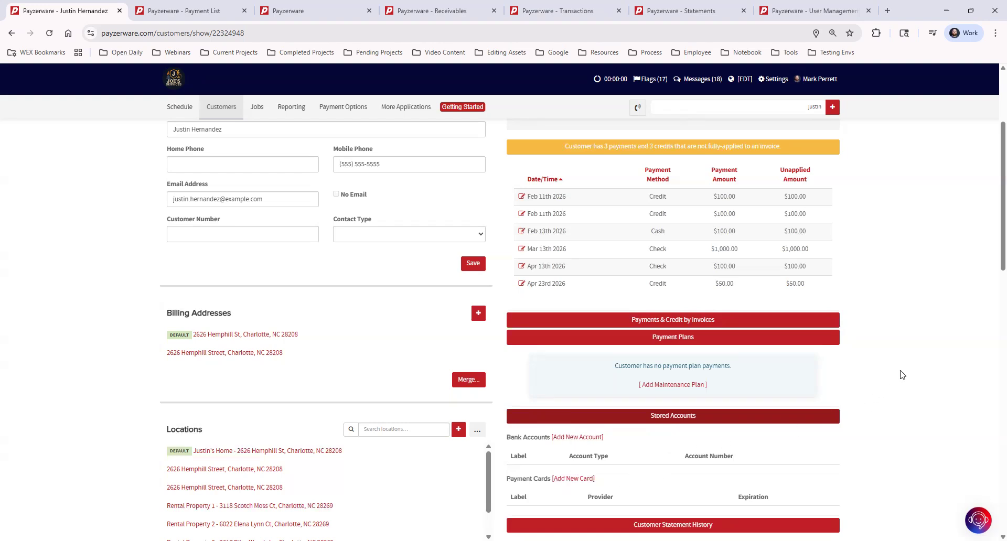
scroll(902, 374, "down", 3)
left_click(687, 216)
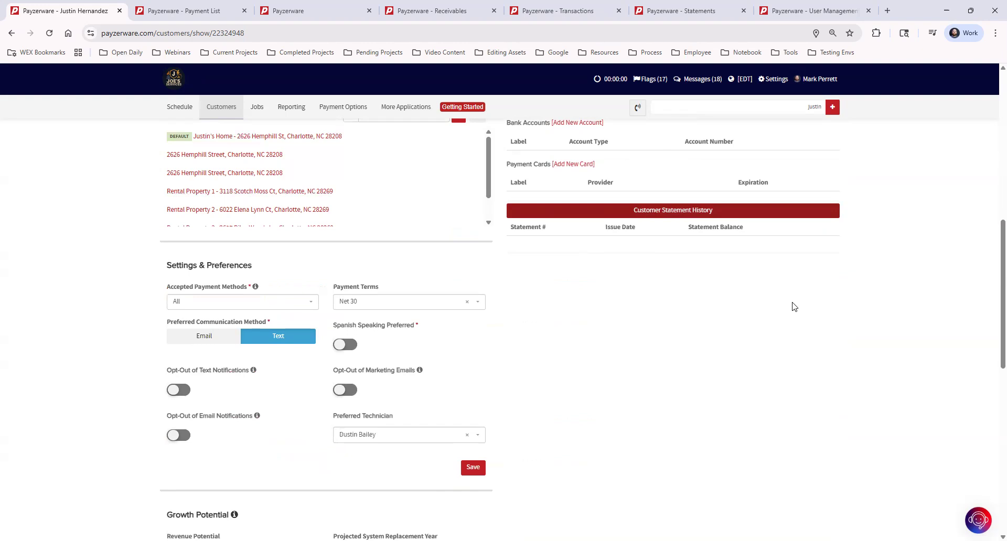
Collapse the customer's unapplied payments and credits, payment plans, and stored accounts sections
scroll(840, 435, "up", 10)
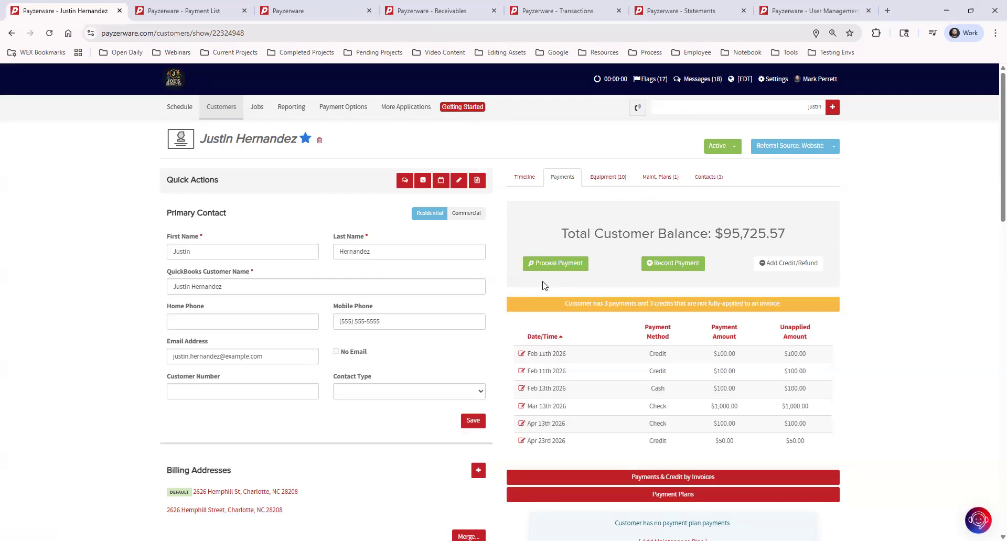
left_click(529, 310)
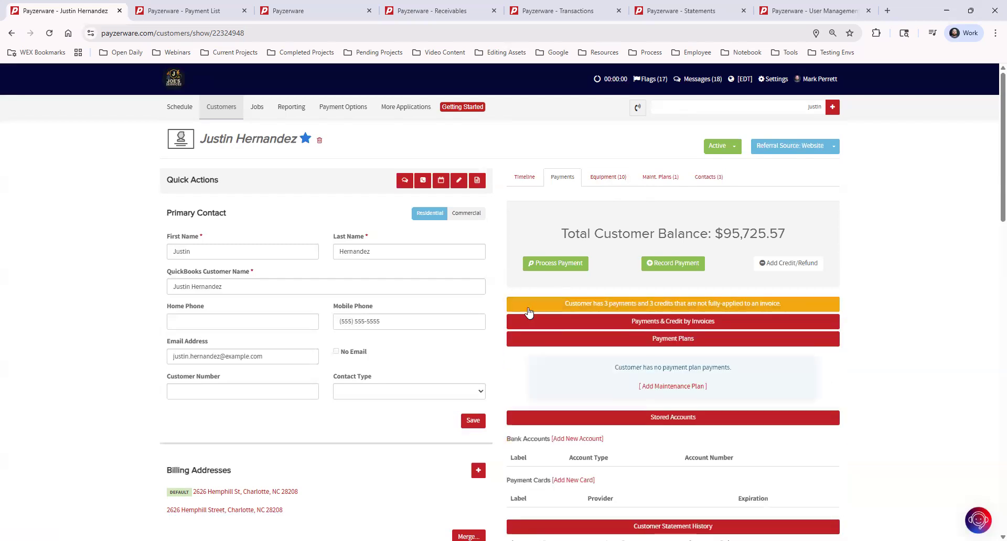
left_click(622, 342)
left_click(577, 358)
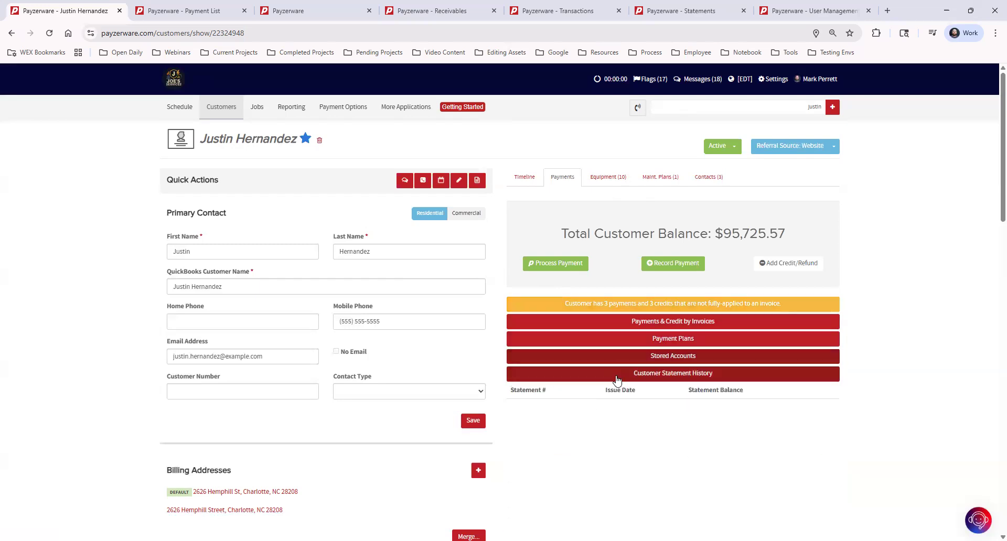
Set the customer's accepted payment methods to ACH/E-check in Settings & Preferences and save
scroll(331, 294, "down", 9)
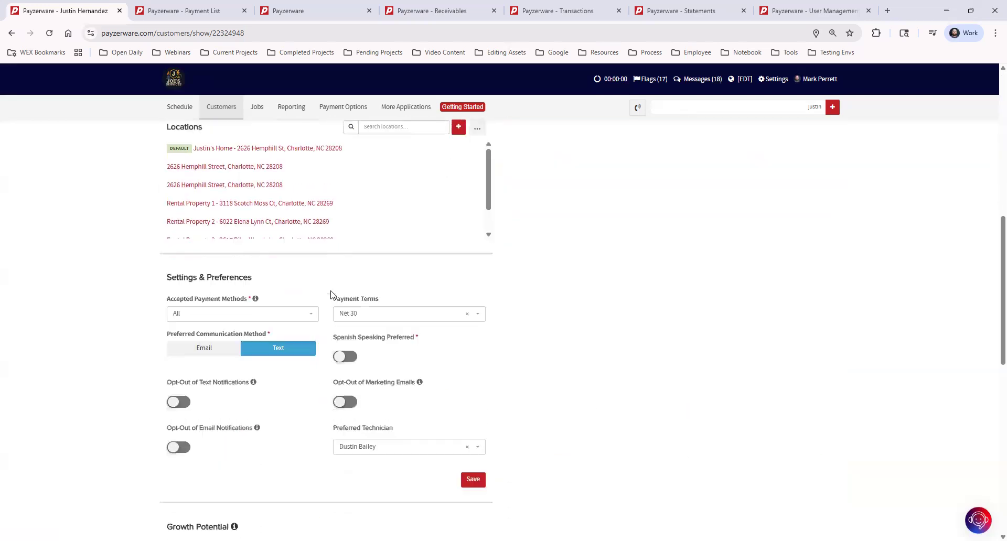
scroll(331, 293, "down", 1)
left_click_drag(166, 213, 256, 216)
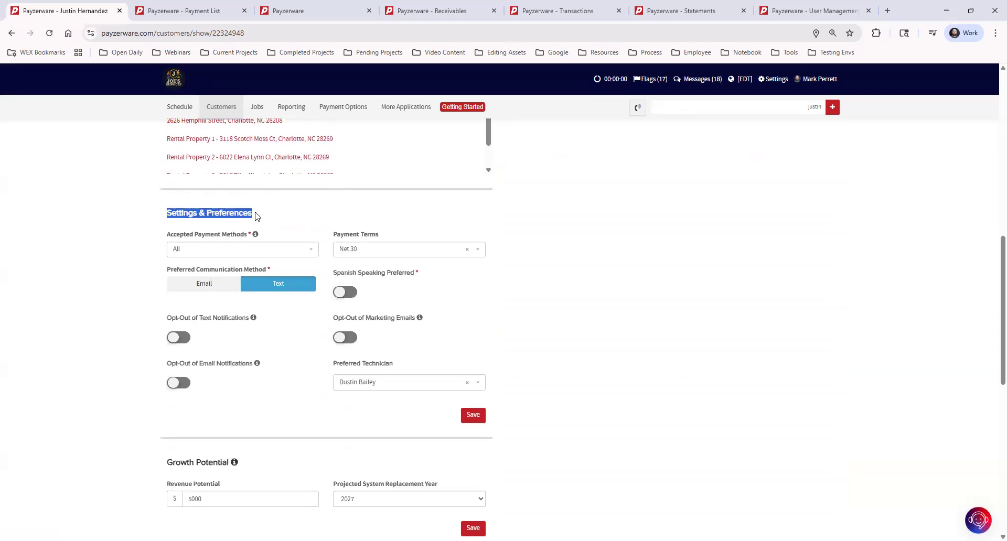
left_click(284, 218)
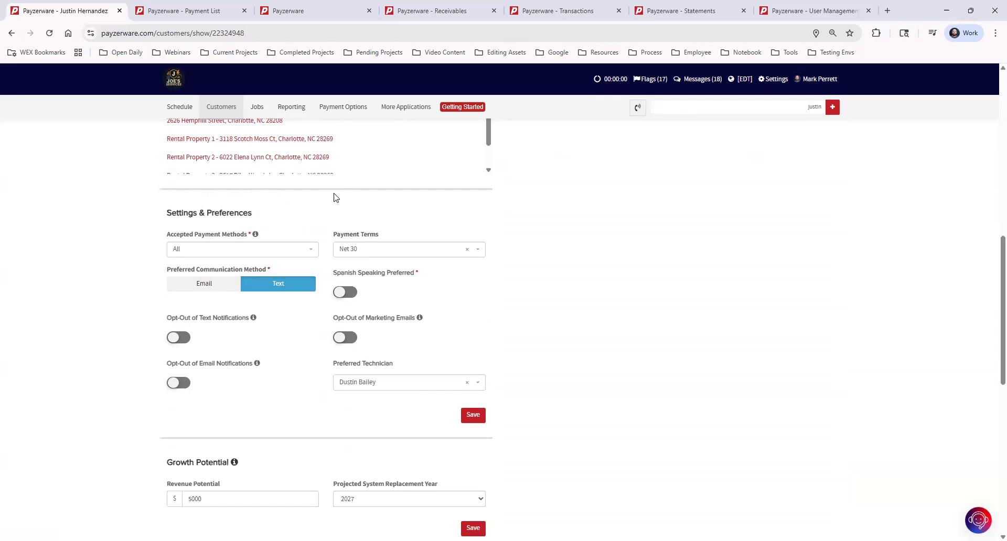
left_click(212, 253)
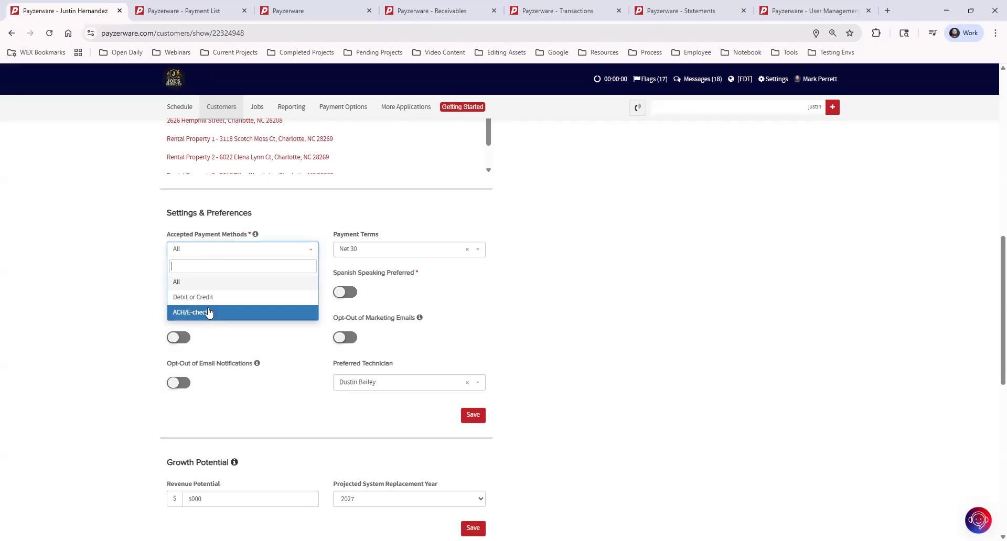
left_click(211, 313)
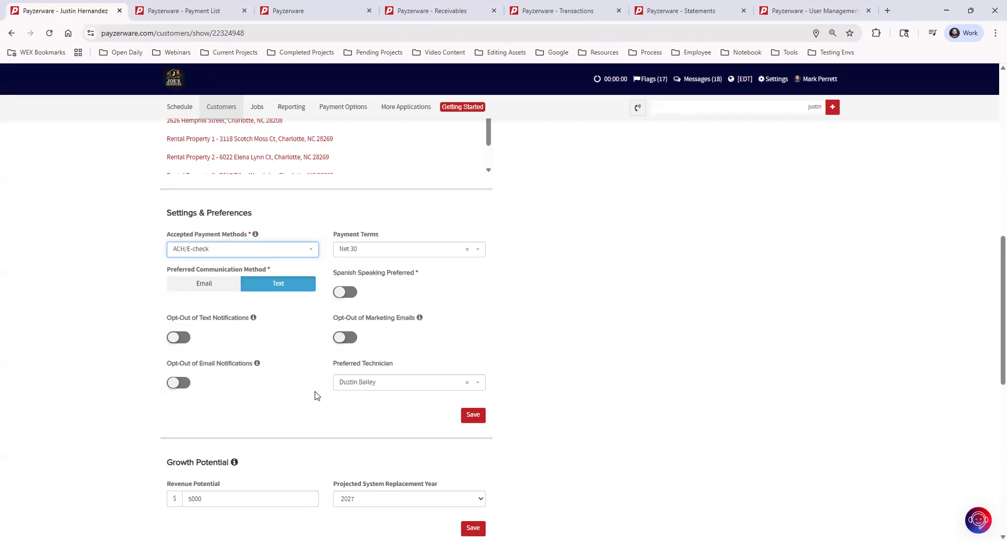
left_click(479, 417)
Restore the customer's accepted payment methods to All and save the preferences
left_click(297, 253)
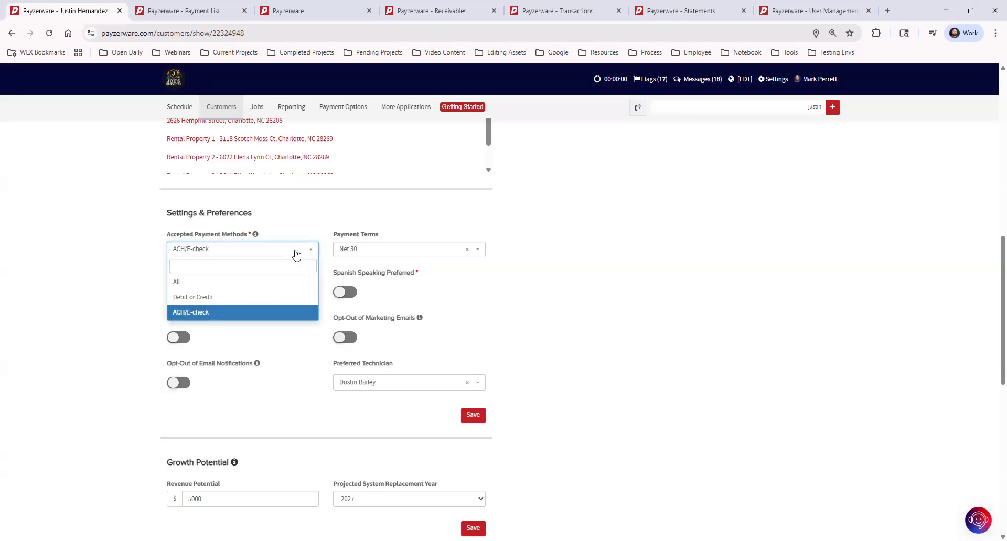
left_click(197, 284)
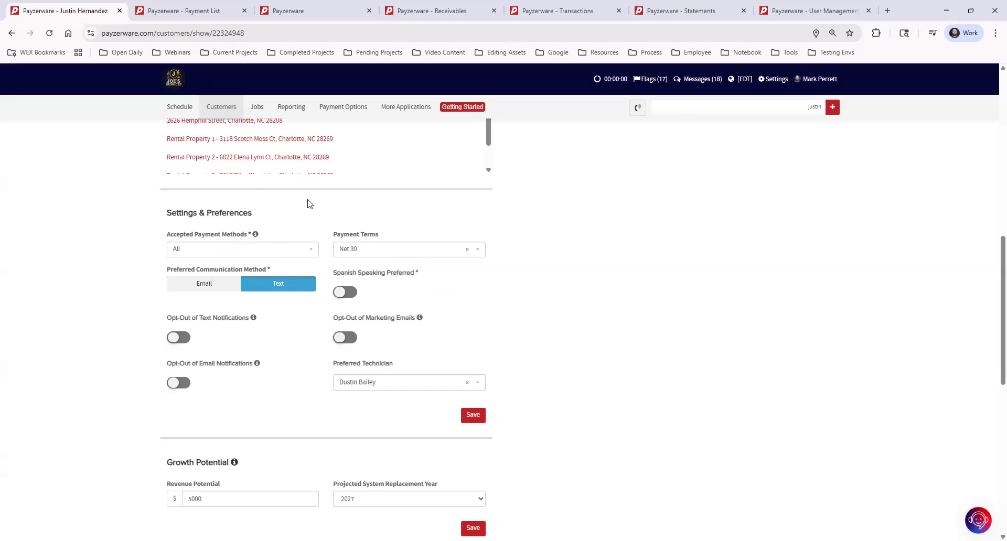
left_click(473, 416)
Set the customer's payment terms to Net 15
left_click(382, 255)
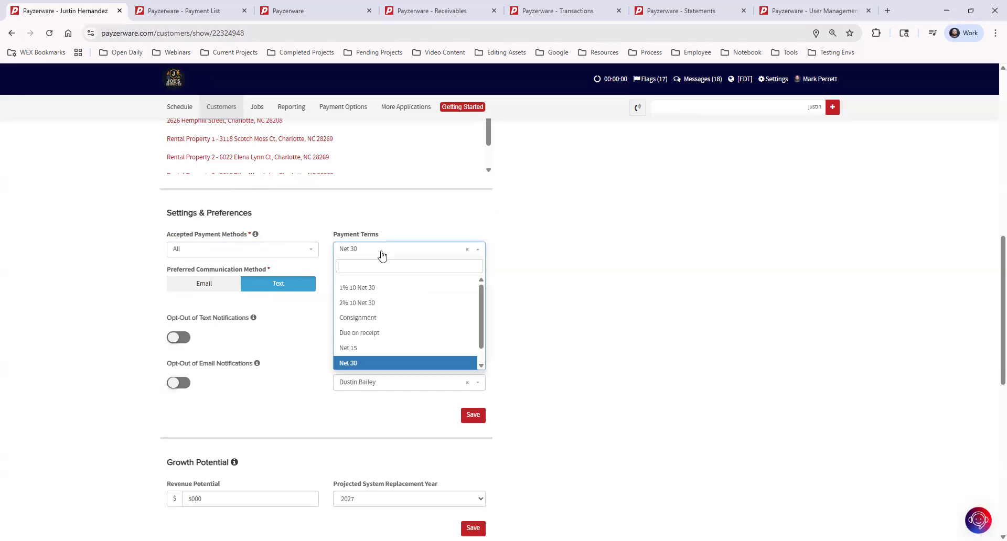
left_click(364, 351)
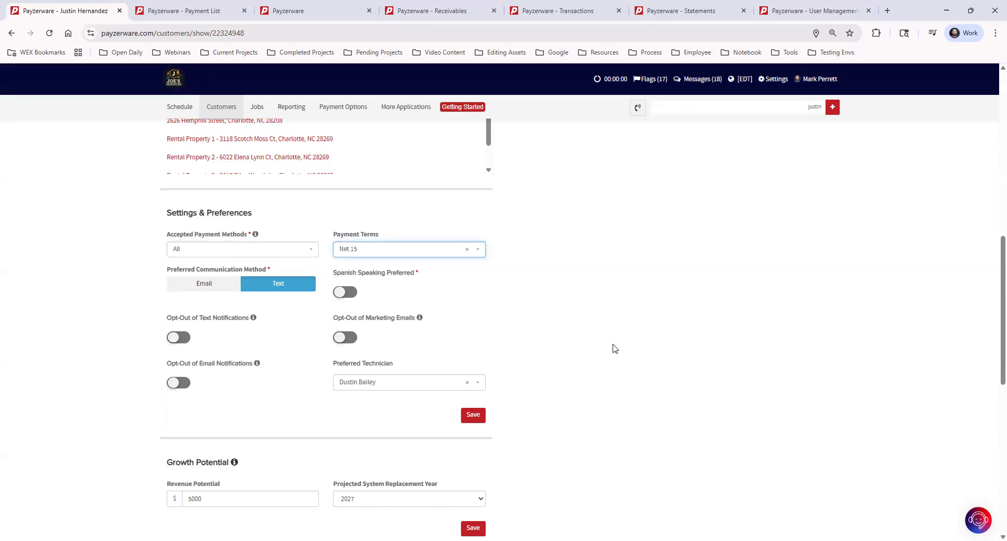
left_click(312, 325)
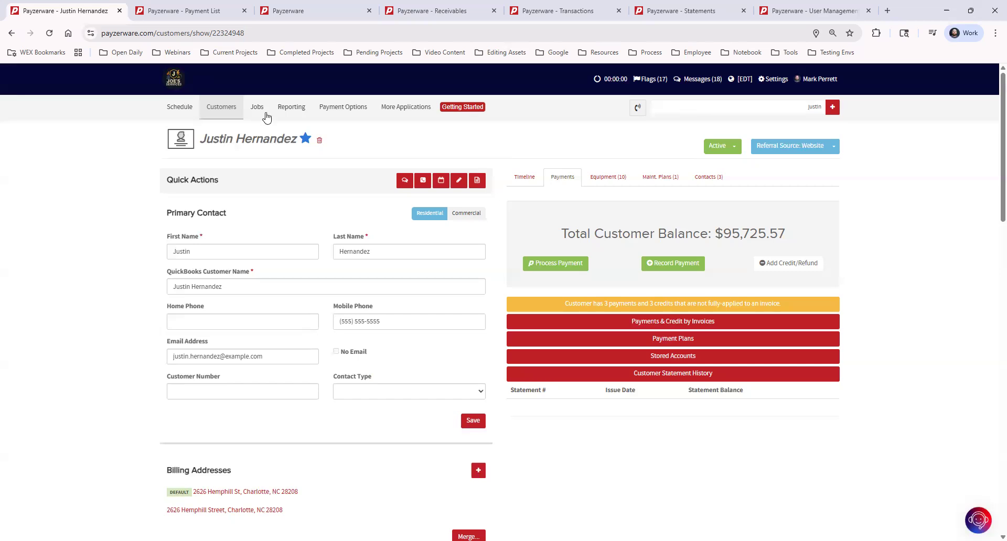
Open the Payment List for all customers and look through its payments
left_click(255, 108)
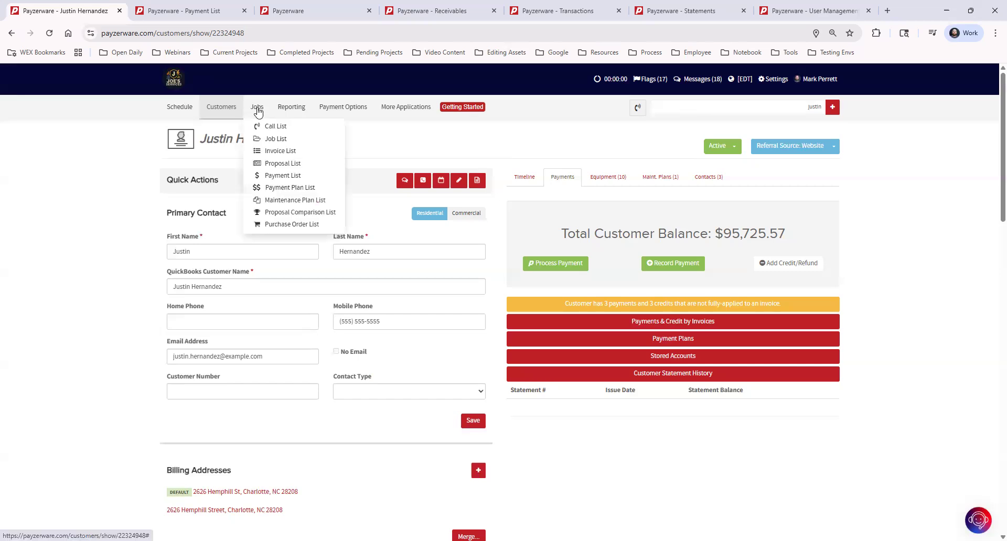
left_click(300, 177)
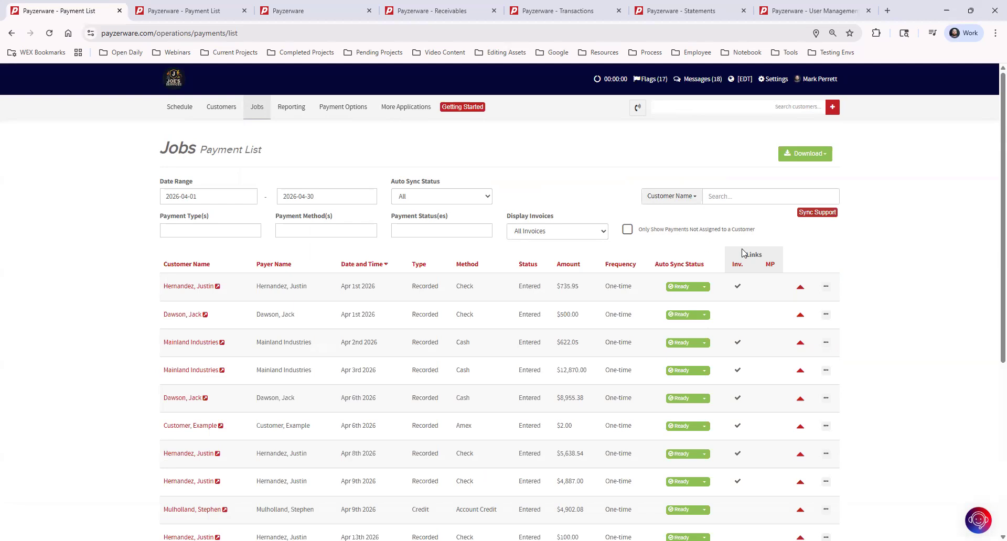
scroll(884, 281, "down", 5)
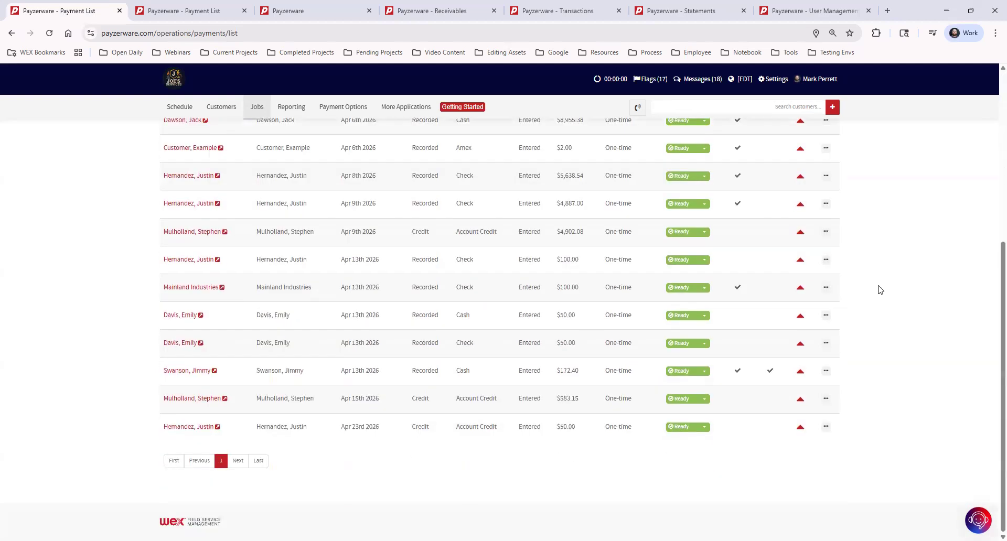
scroll(867, 303, "up", 5)
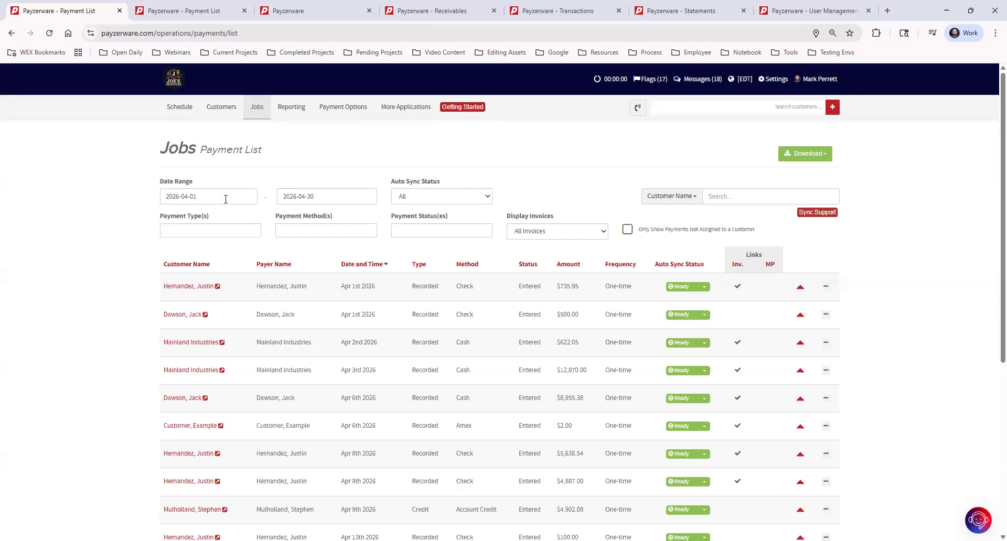
Review the Payment List's filter options for auto sync status, payment type, payment method and payment status
left_click(420, 197)
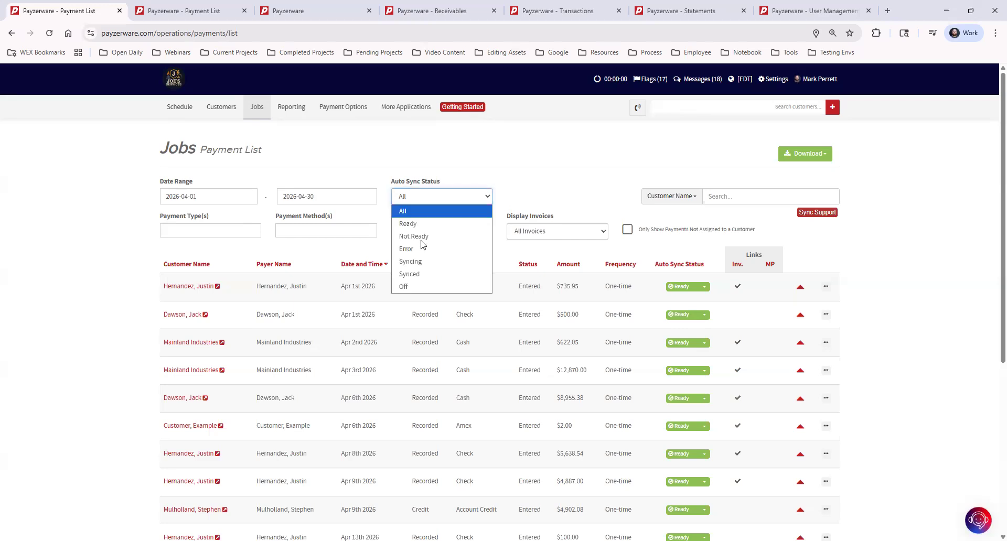
left_click(231, 230)
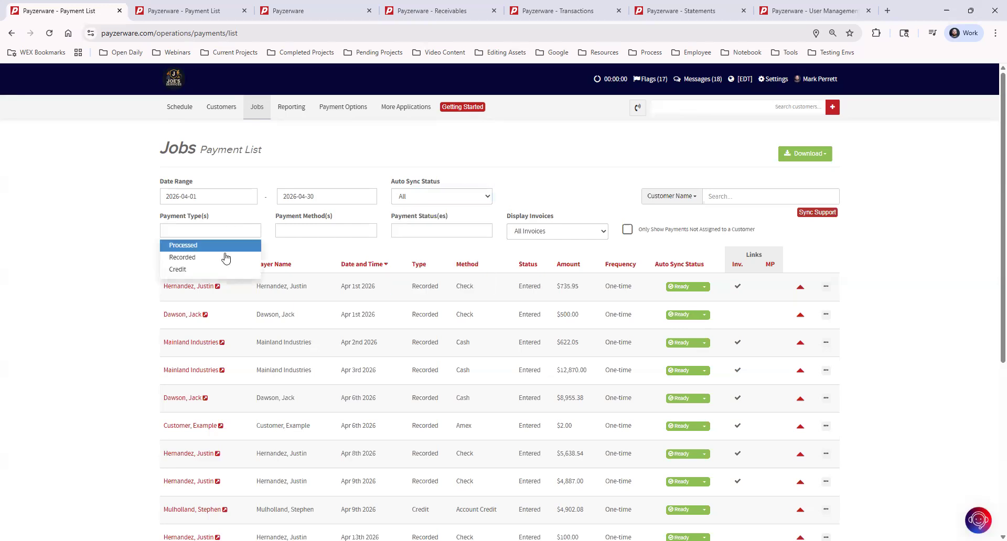
left_click(324, 229)
left_click(446, 231)
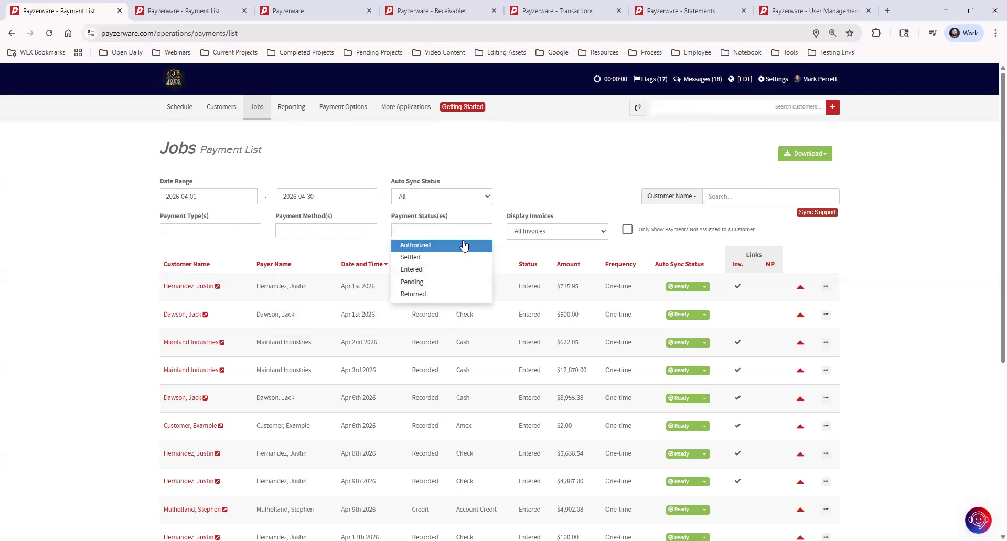
left_click(586, 177)
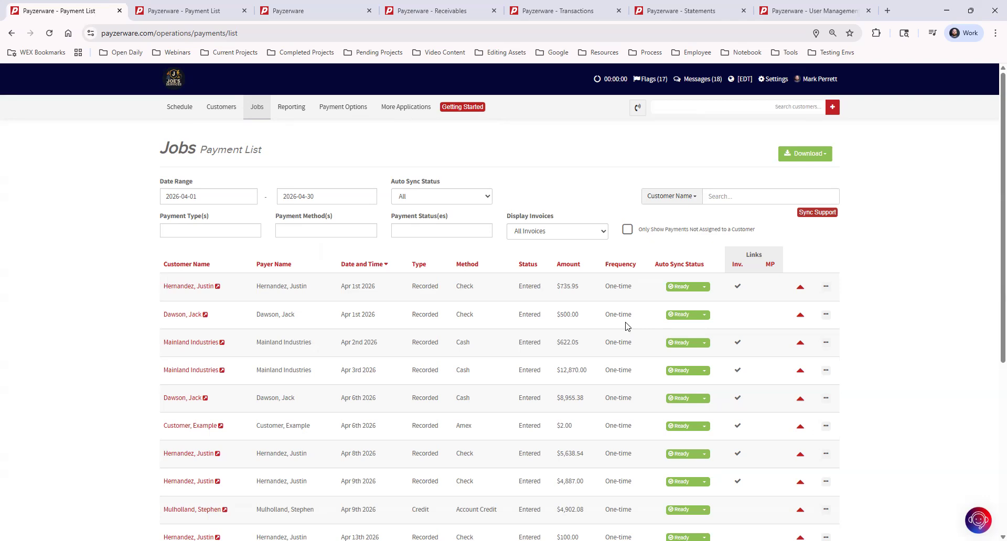
Expand the $735.95 check payment of Apr 1st 2026 to view its linked invoice, and review the actions available for it
left_click(800, 289)
left_click(801, 288)
left_click(801, 288)
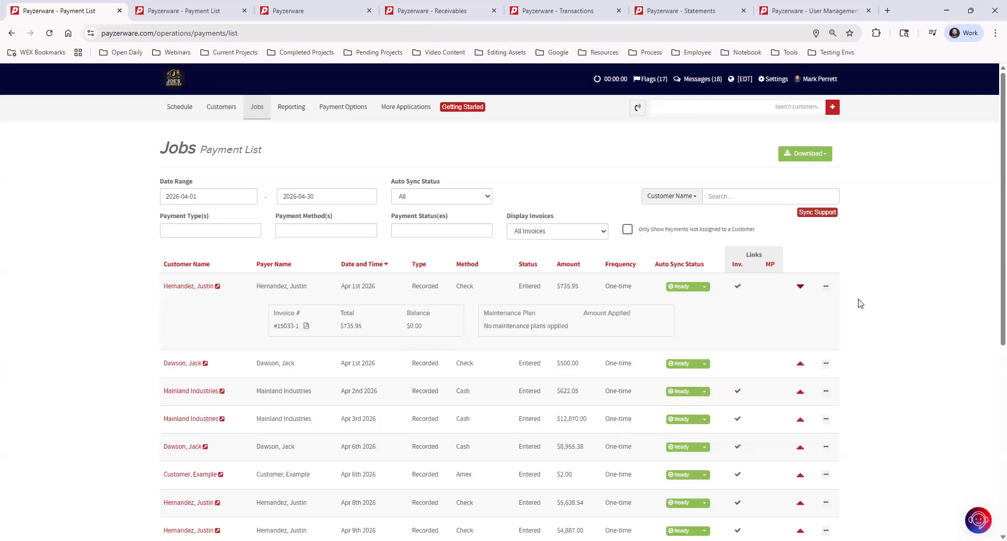
left_click(826, 288)
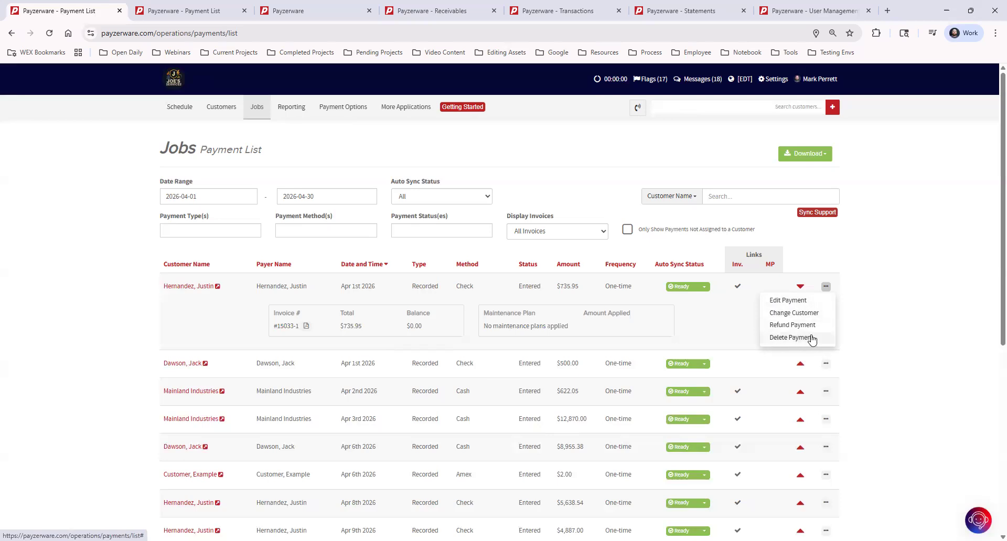
left_click(891, 274)
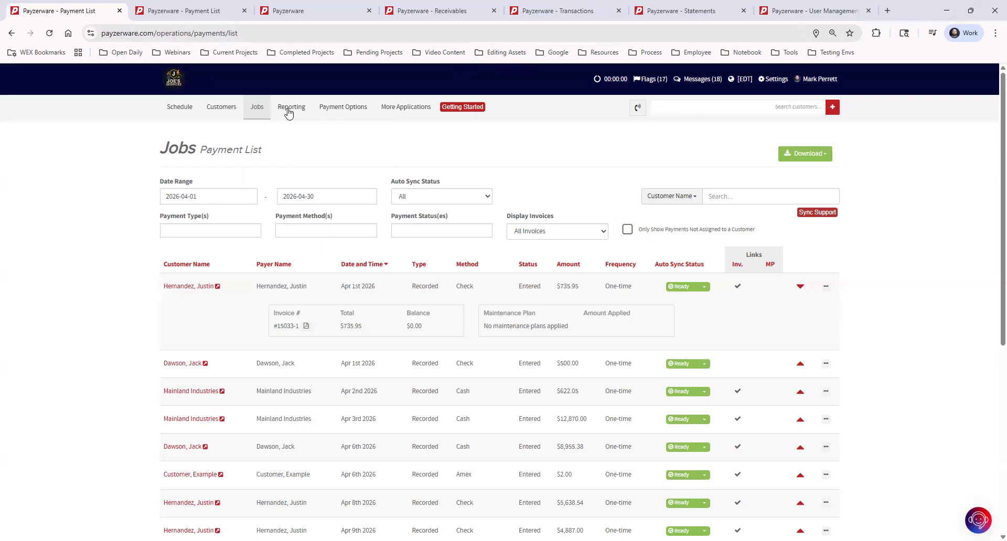
Review the accounting reports on the Reporting page and bring up the Receivables report
left_click(313, 11)
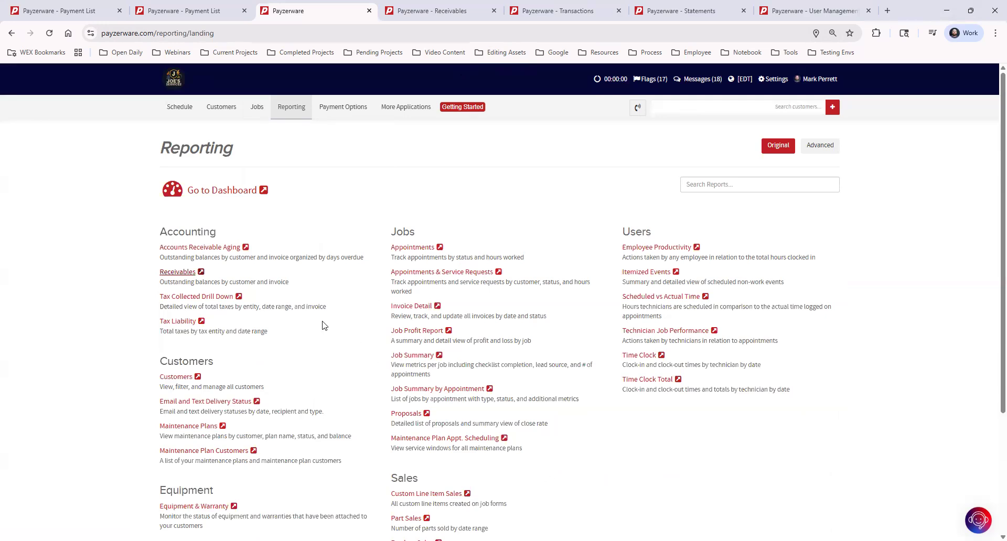
left_click_drag(160, 231, 314, 224)
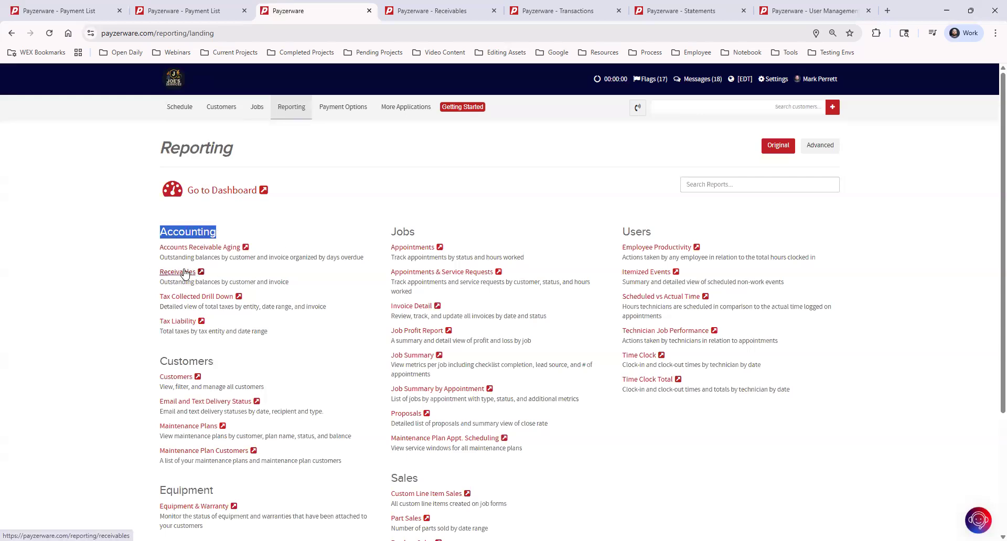
left_click(414, 14)
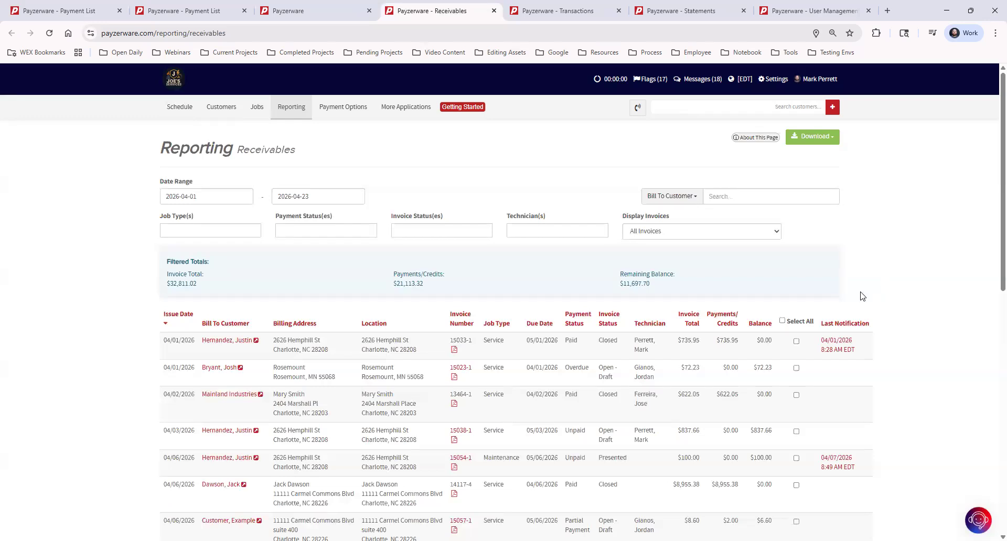
Try selecting all receivables, and only the two invoices issued 04/01/2026, for bulk actions, and clear the selection
left_click(782, 320)
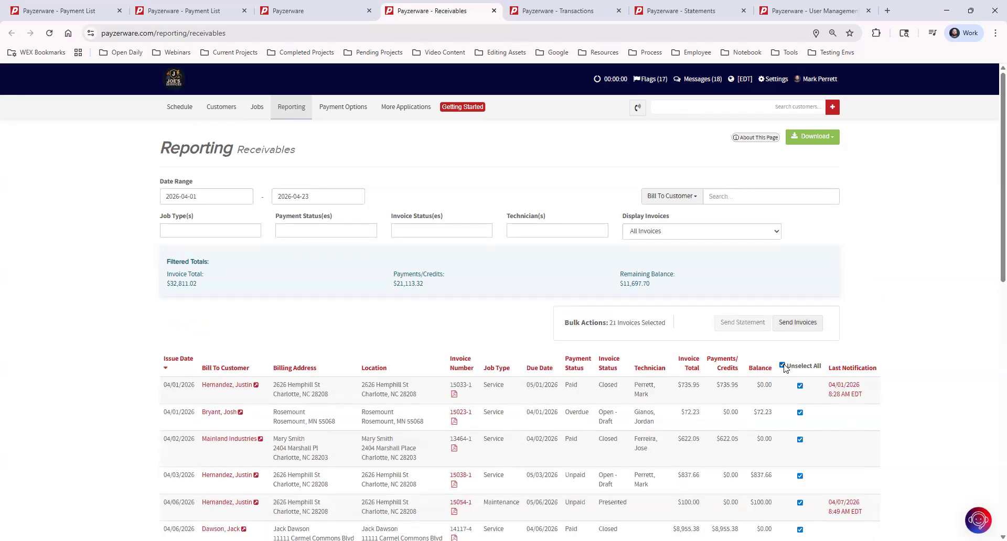
left_click(784, 367)
left_click(797, 343)
left_click(797, 413)
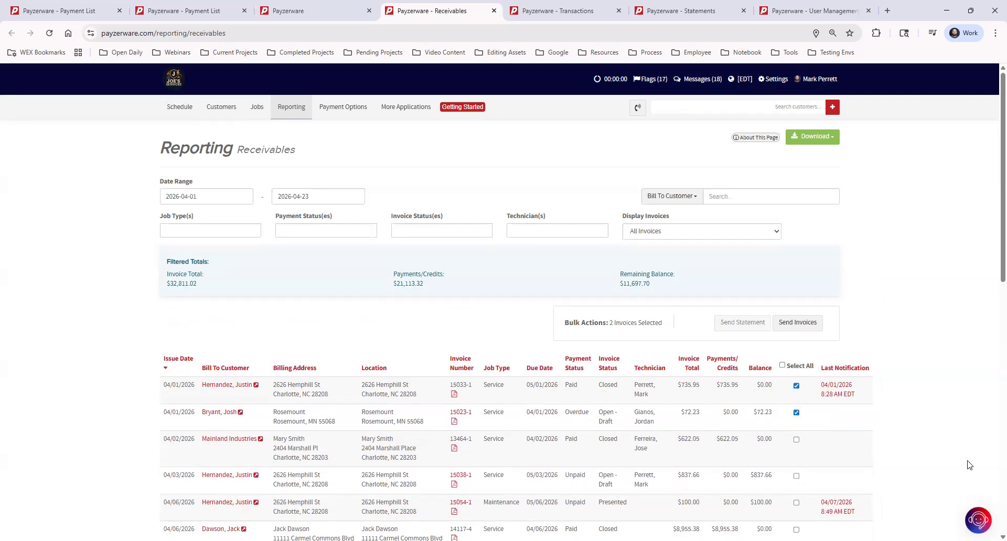
left_click(796, 386)
left_click(797, 413)
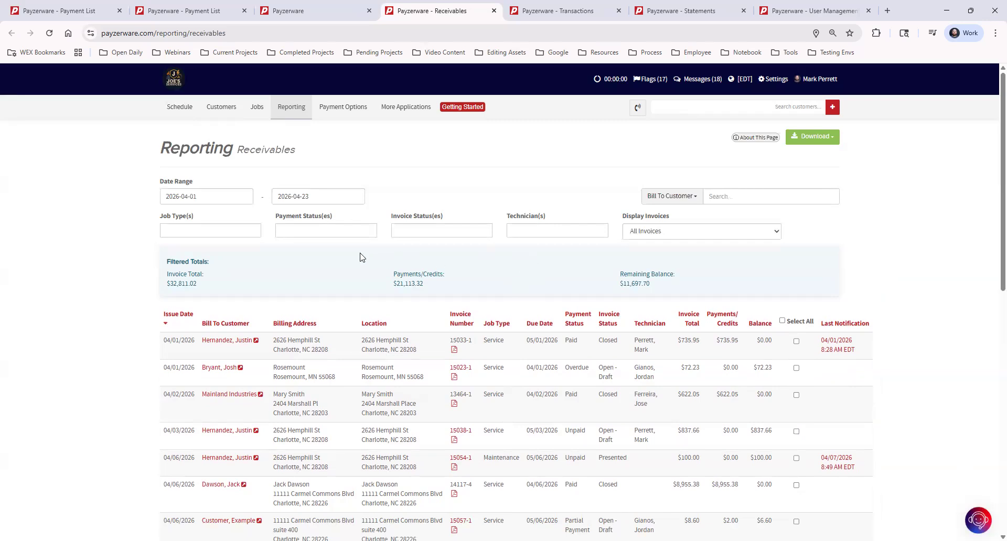
Filter the Receivables report to invoices with the payment status Overdue
left_click(326, 231)
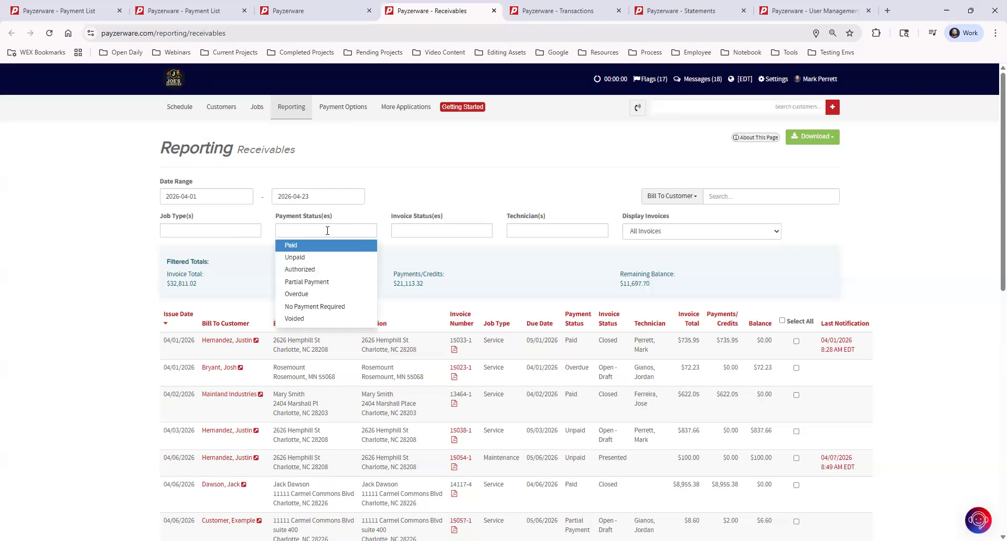
left_click(317, 294)
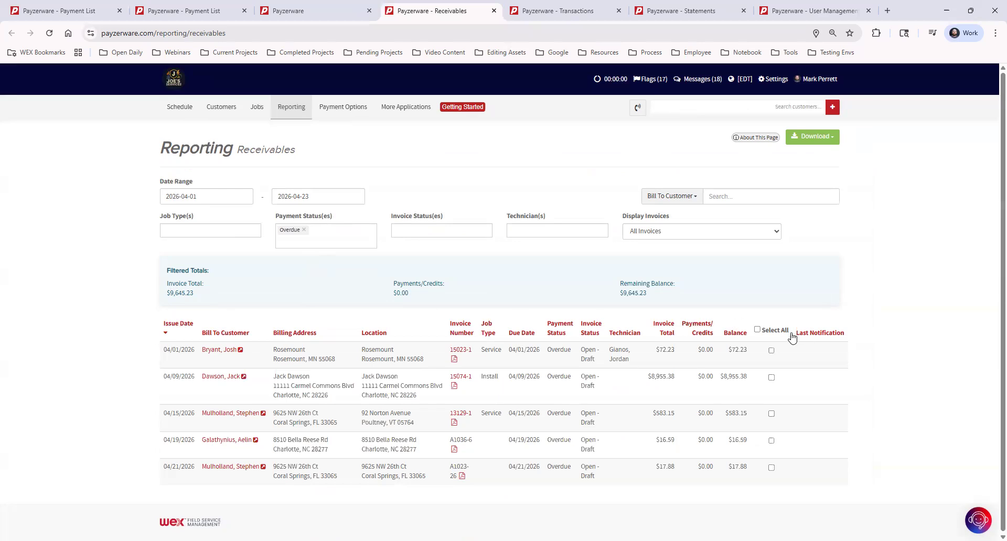
Select all overdue invoices and preview the recipients for sending them, closing the form without sending
left_click(757, 330)
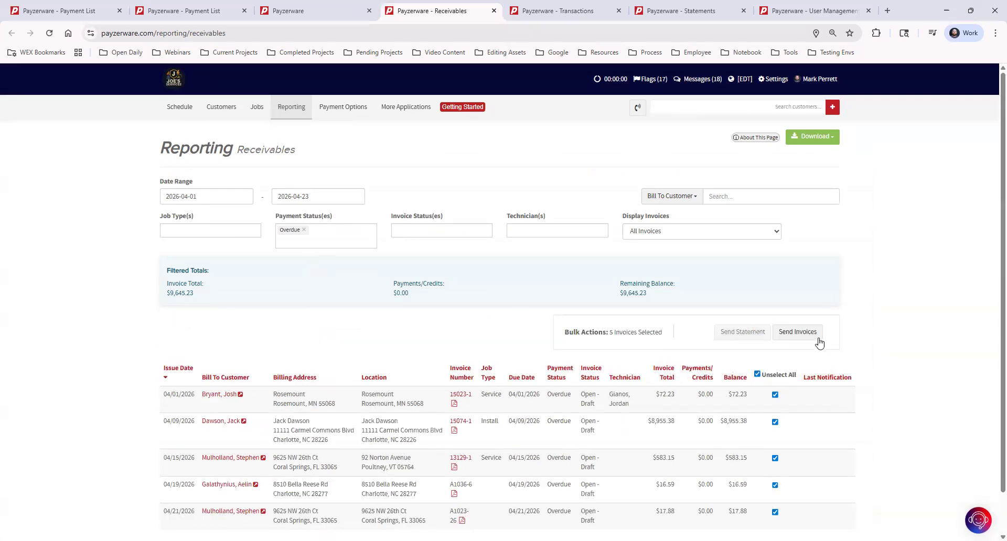
left_click(797, 332)
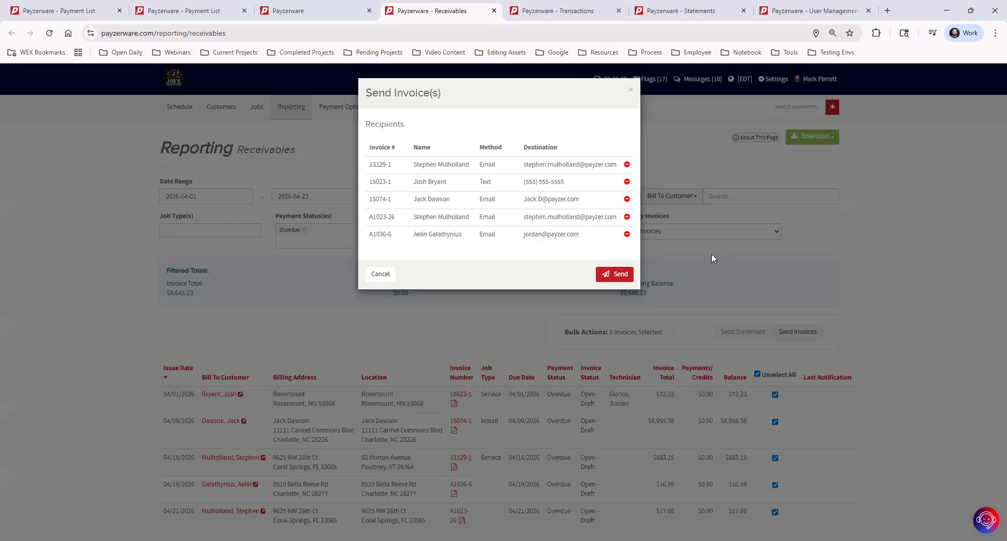
left_click(632, 92)
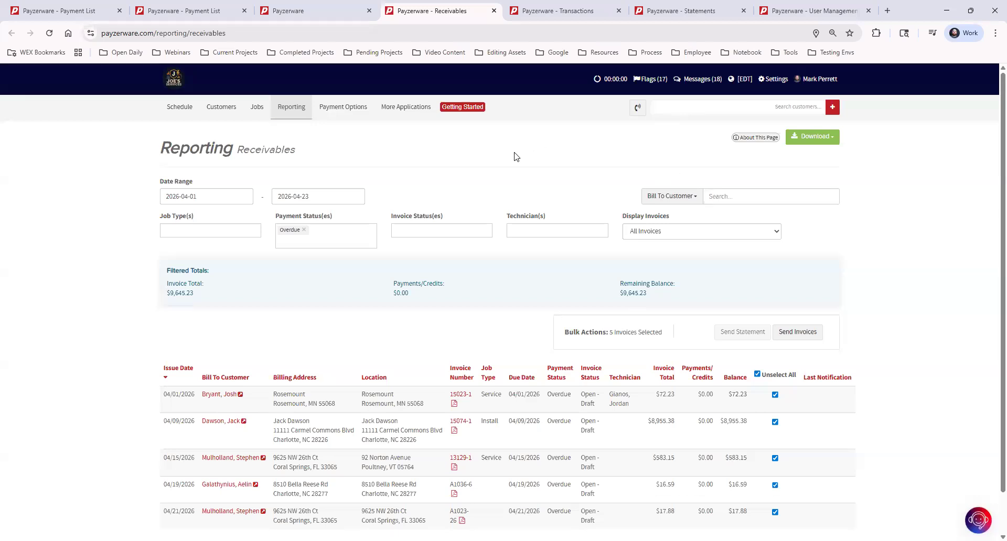
Bring up the payment activity Transactions page
left_click(328, 107)
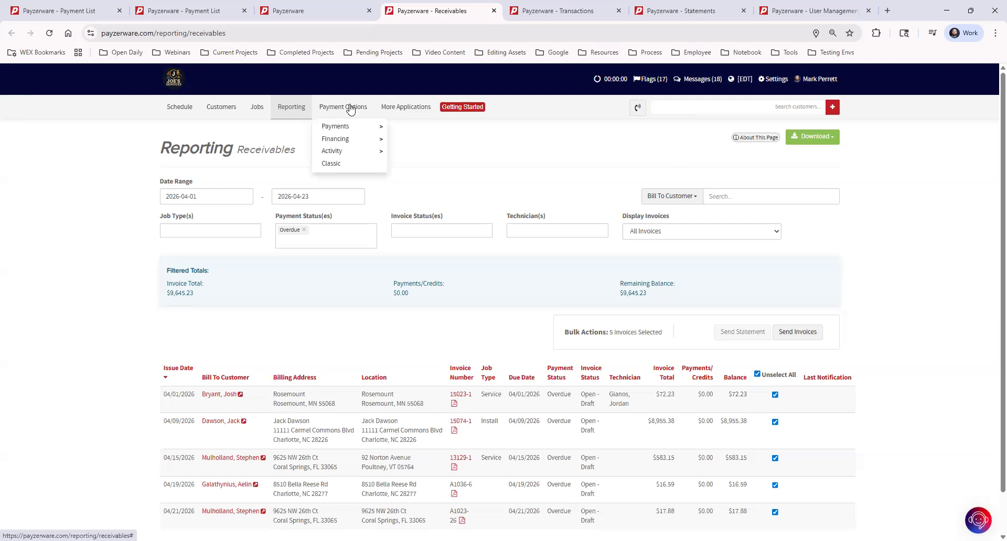
mouse_move(355, 153)
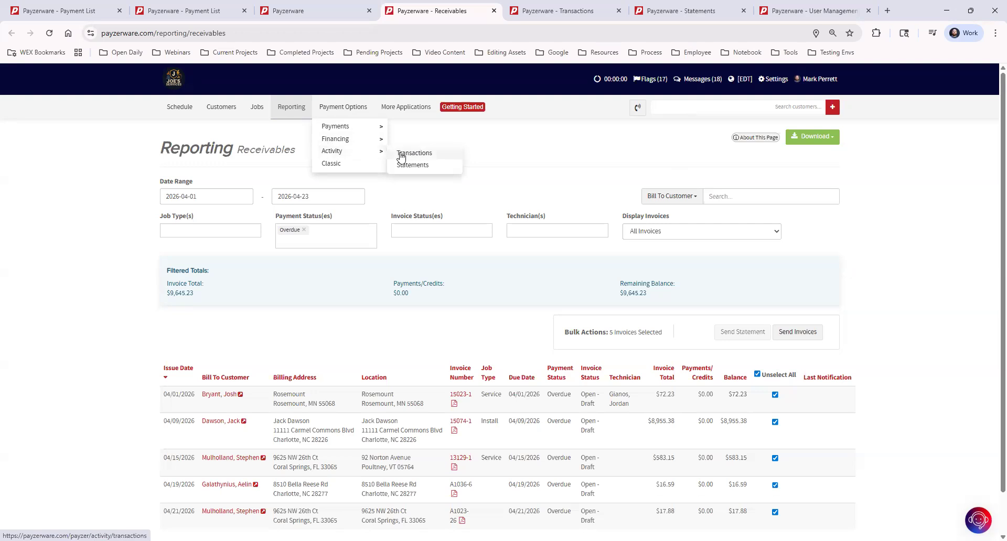
left_click(540, 16)
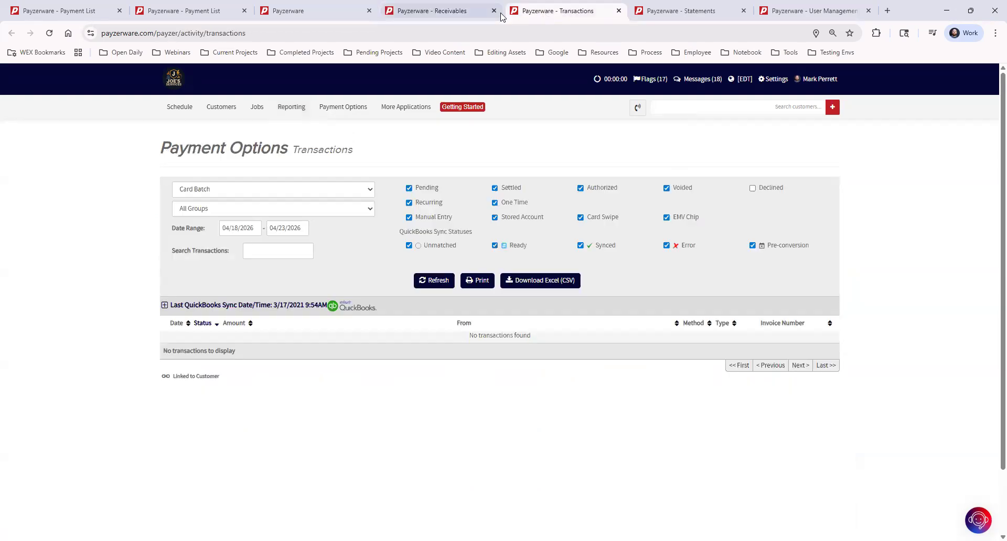
List the card batch transactions from 08/01/2023 to 04/23/2026 and check which other transaction views are available
left_click(244, 227)
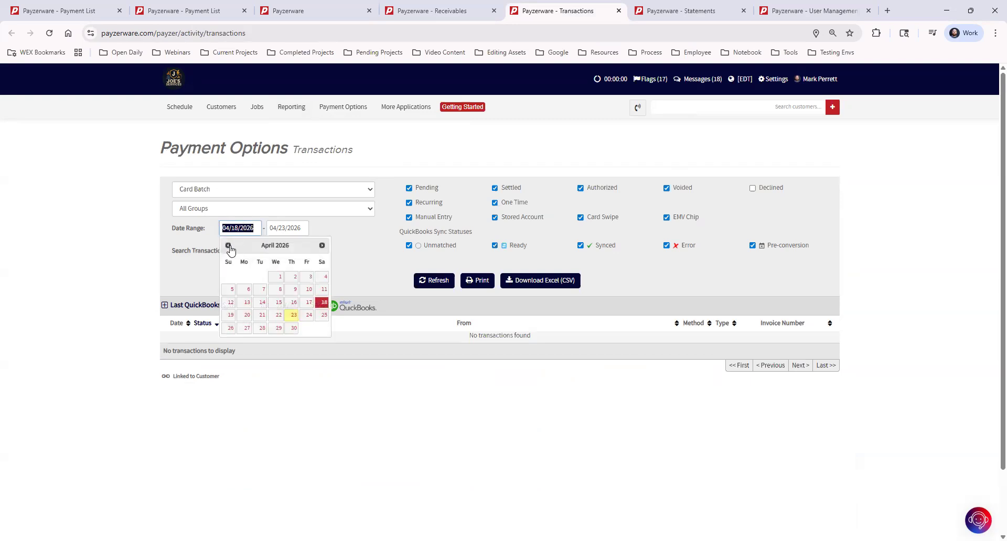
left_click(227, 246)
left_click(227, 246)
left_click(227, 247)
triple_click(227, 246)
triple_click(227, 246)
triple_click(227, 246)
triple_click(227, 246)
double_click(227, 247)
double_click(227, 246)
double_click(227, 246)
double_click(227, 246)
triple_click(227, 246)
triple_click(228, 246)
double_click(227, 246)
left_click(228, 246)
left_click(259, 278)
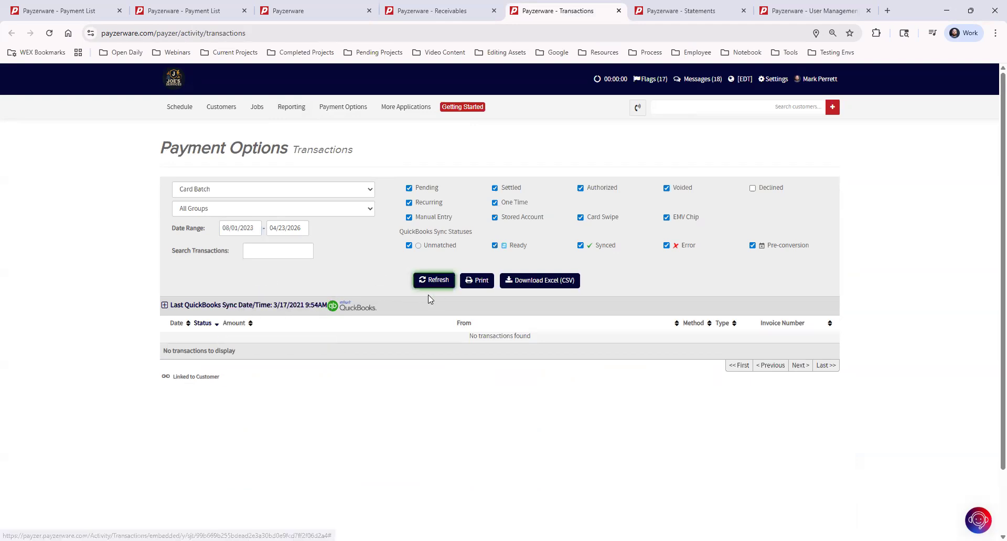
left_click(435, 281)
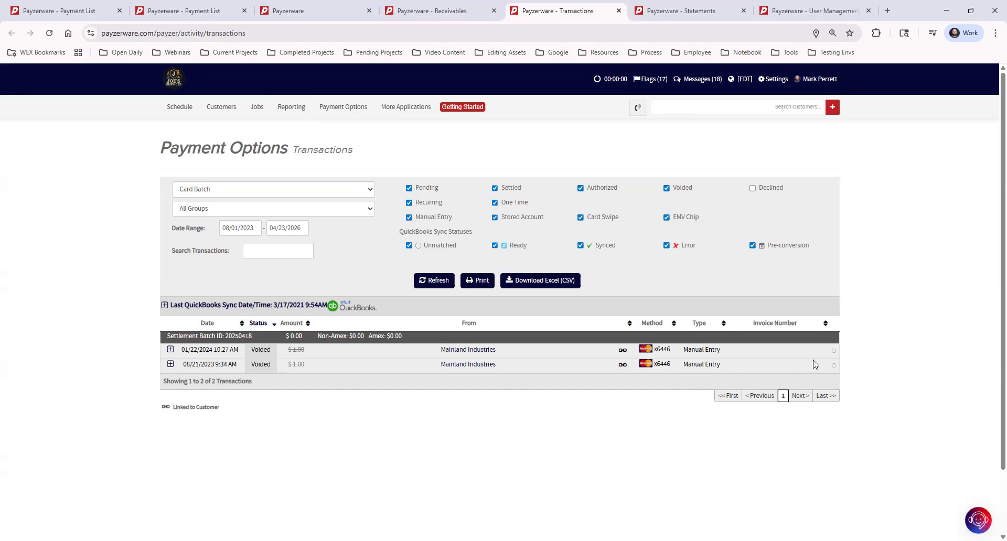
left_click(212, 191)
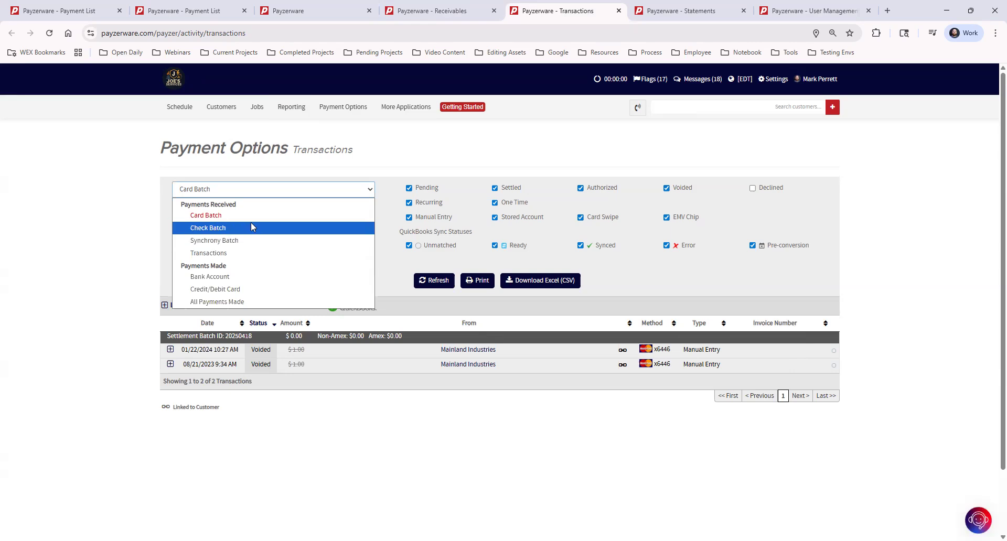
left_click(118, 223)
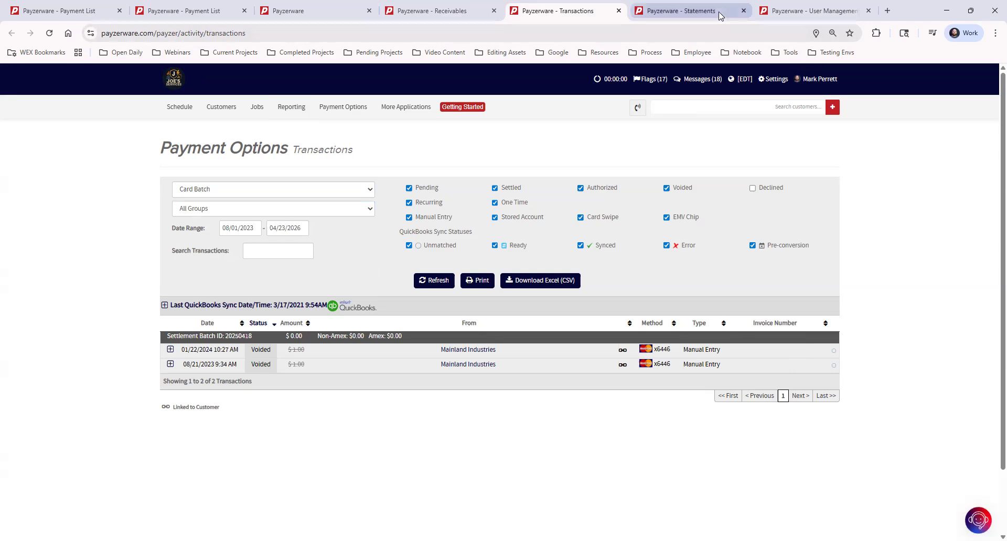
Review the Processing Statements and WEX Field Service Management Statements on the payment activity Statements page
left_click(682, 10)
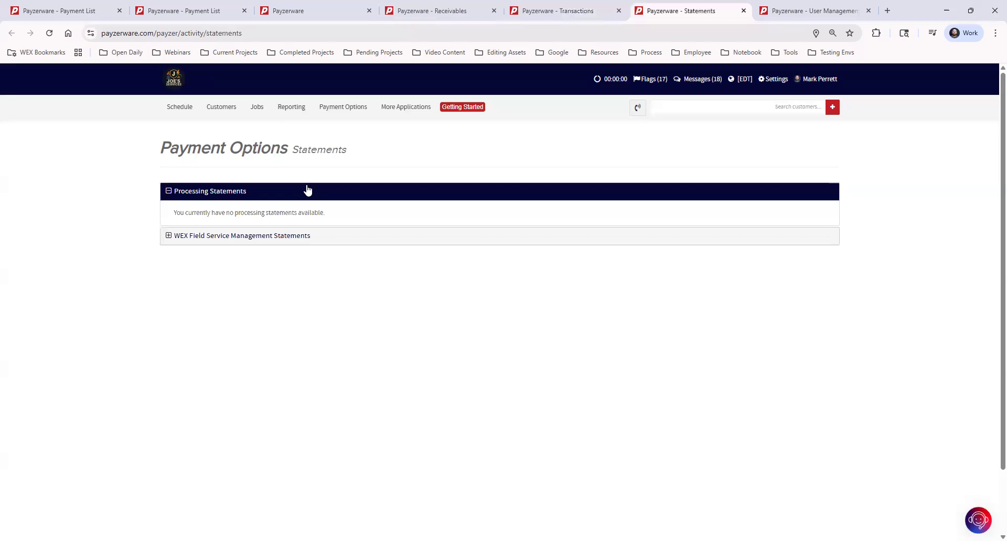
left_click(343, 109)
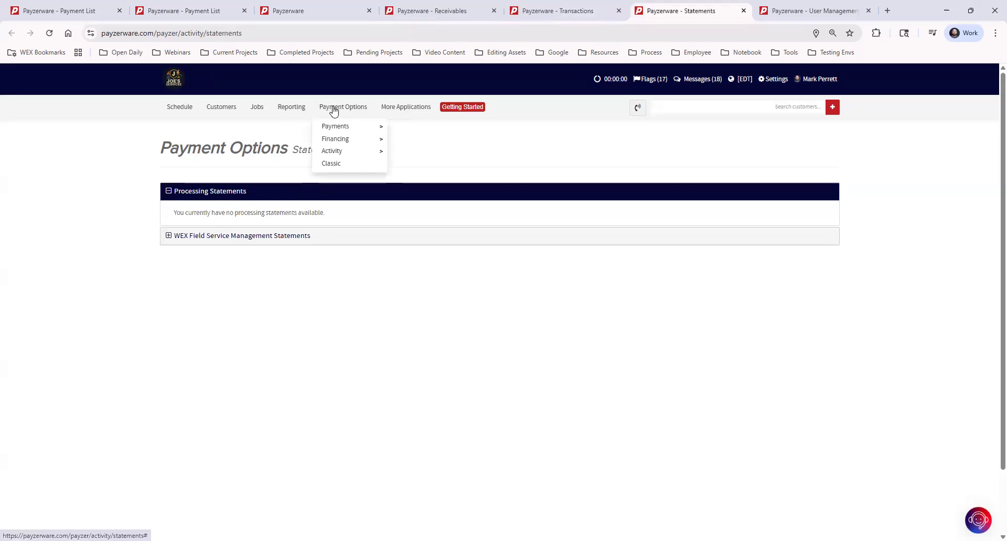
mouse_move(366, 150)
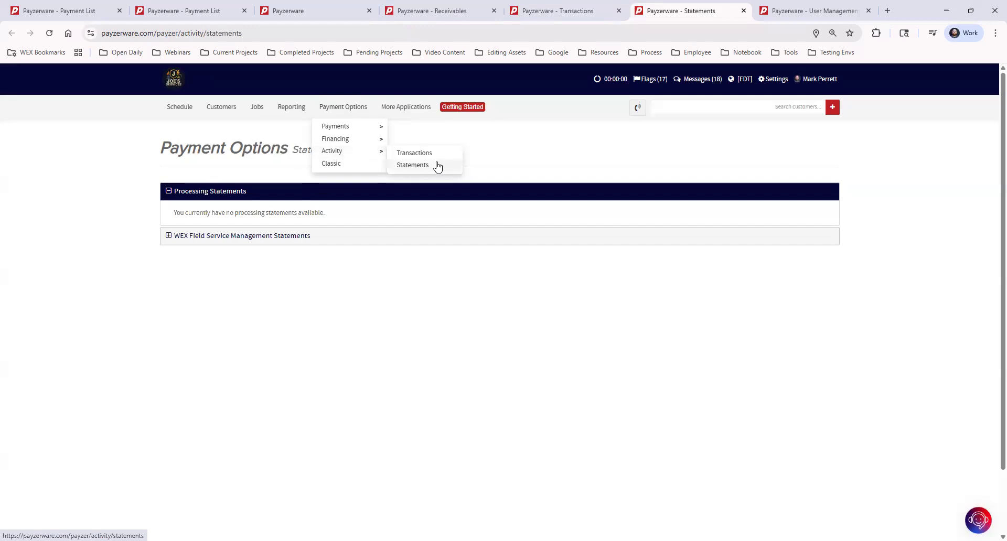
left_click(180, 192)
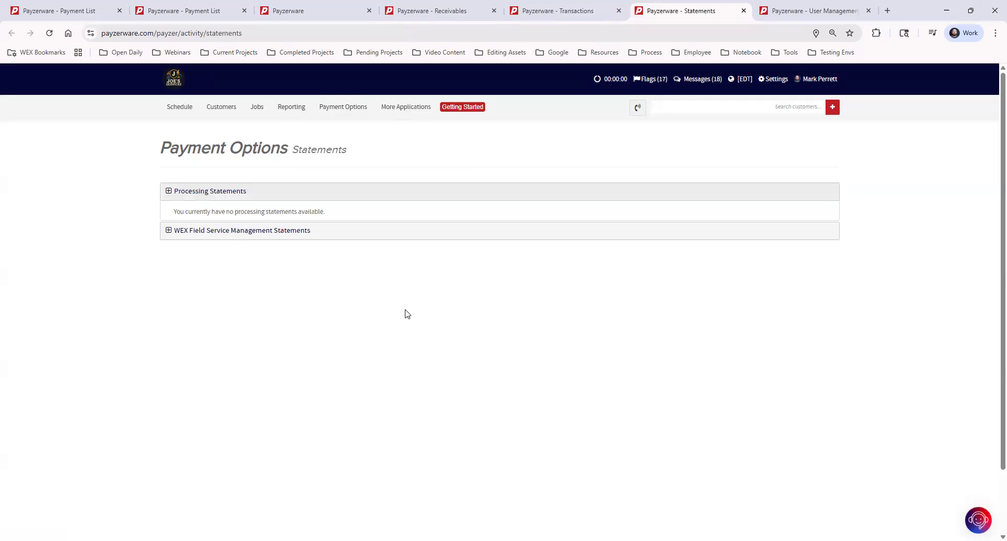
left_click(218, 191)
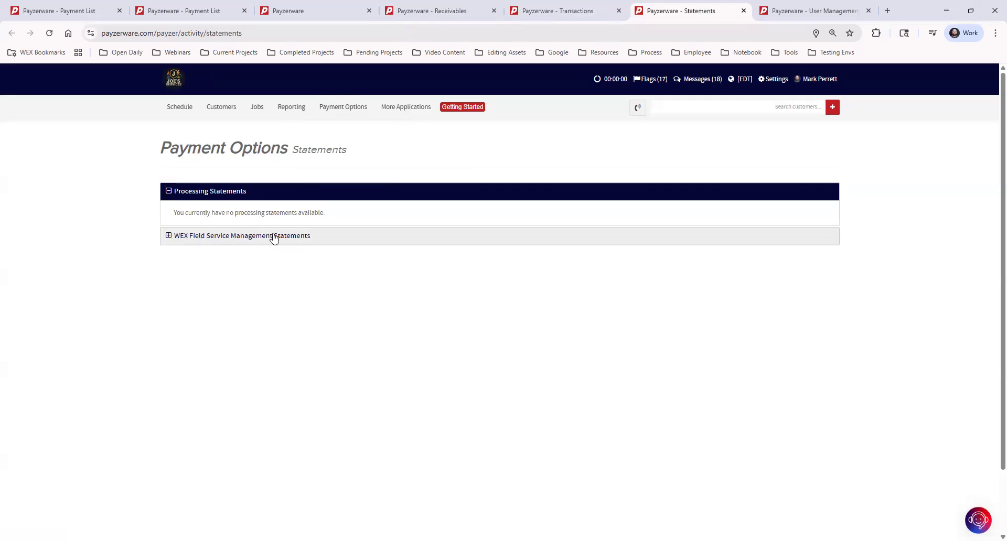
left_click(298, 238)
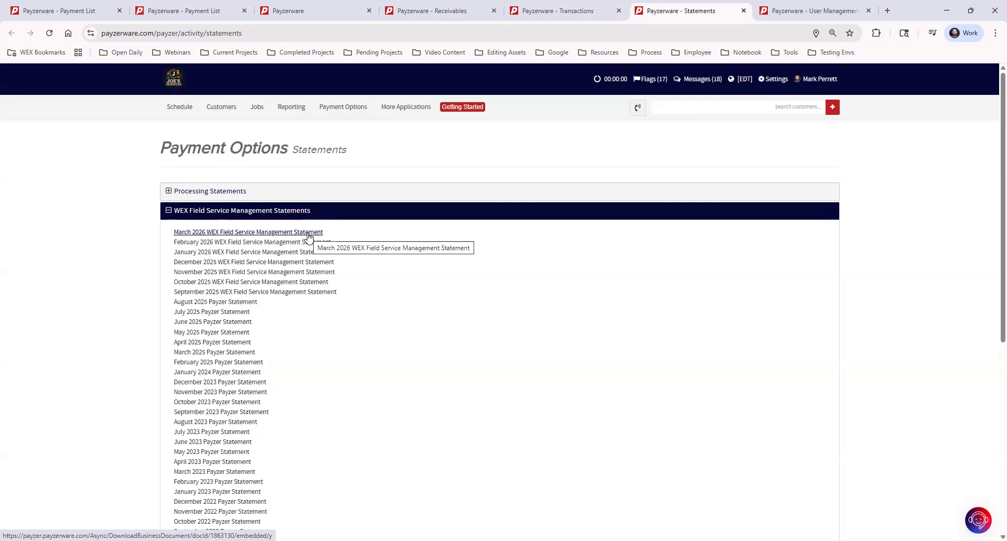
left_click(246, 193)
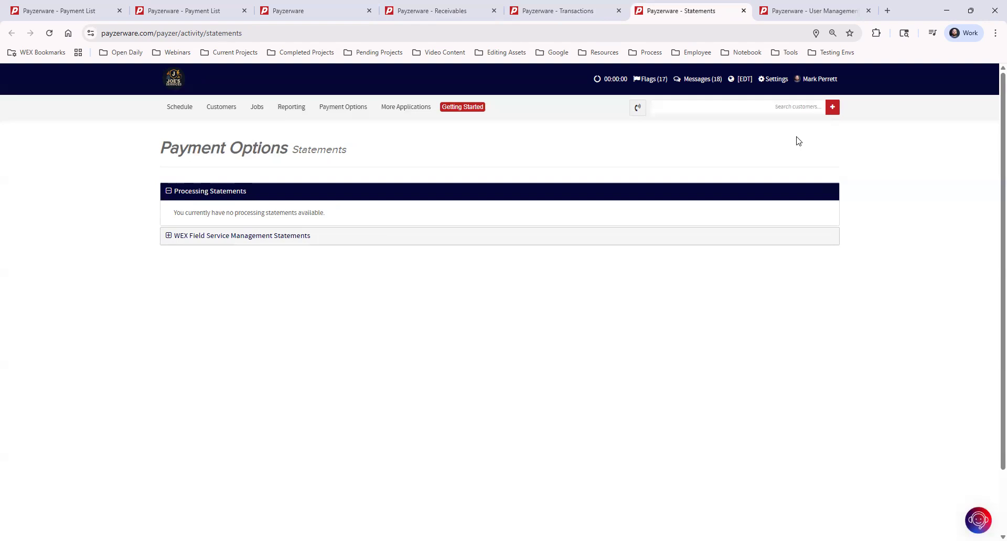
Open the first Field account user's profile in User Management and find their permission settings
left_click(771, 82)
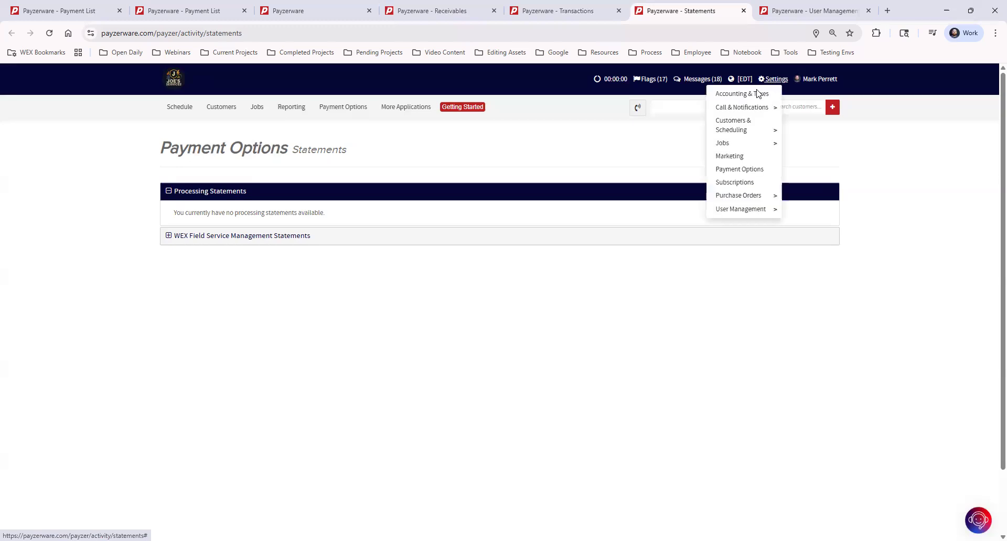
mouse_move(749, 212)
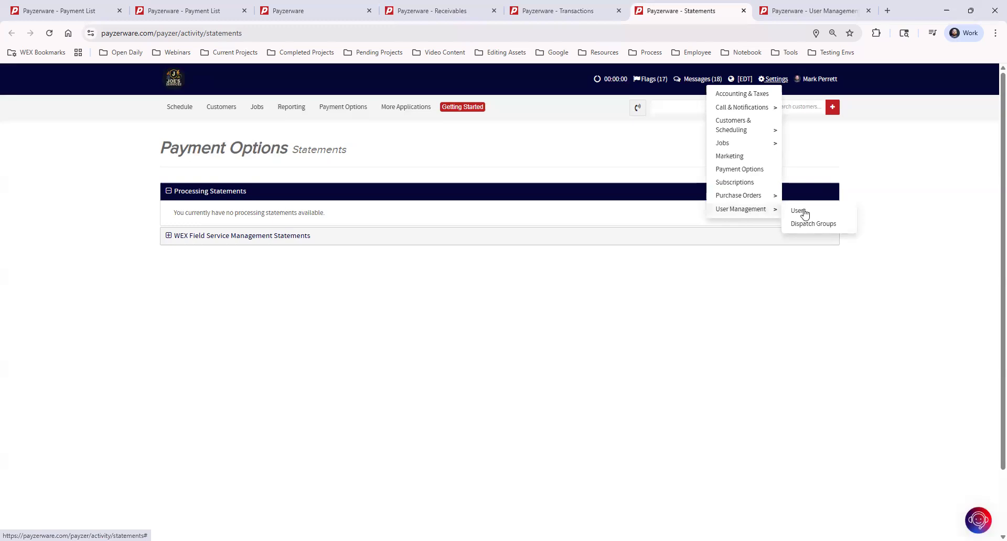
left_click(818, 10)
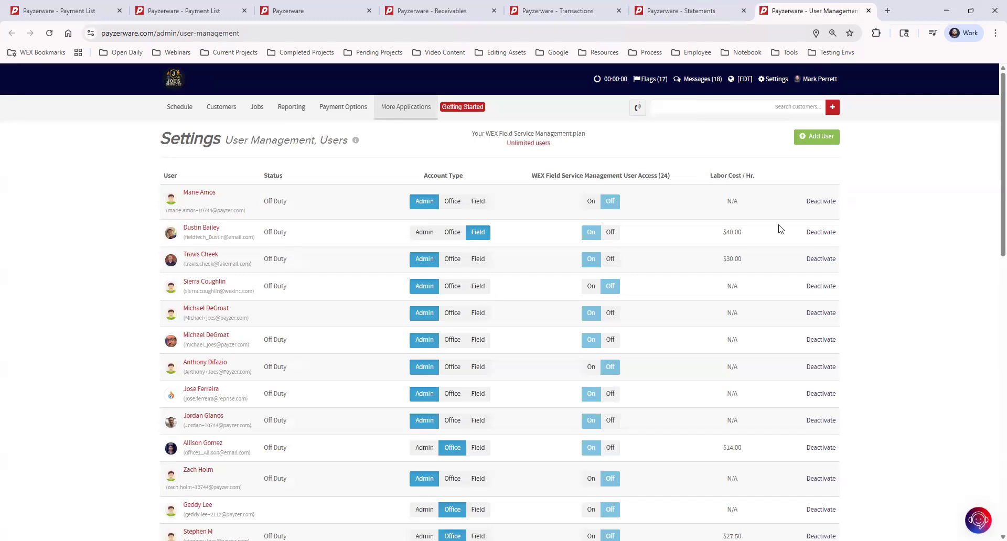
left_click(191, 228)
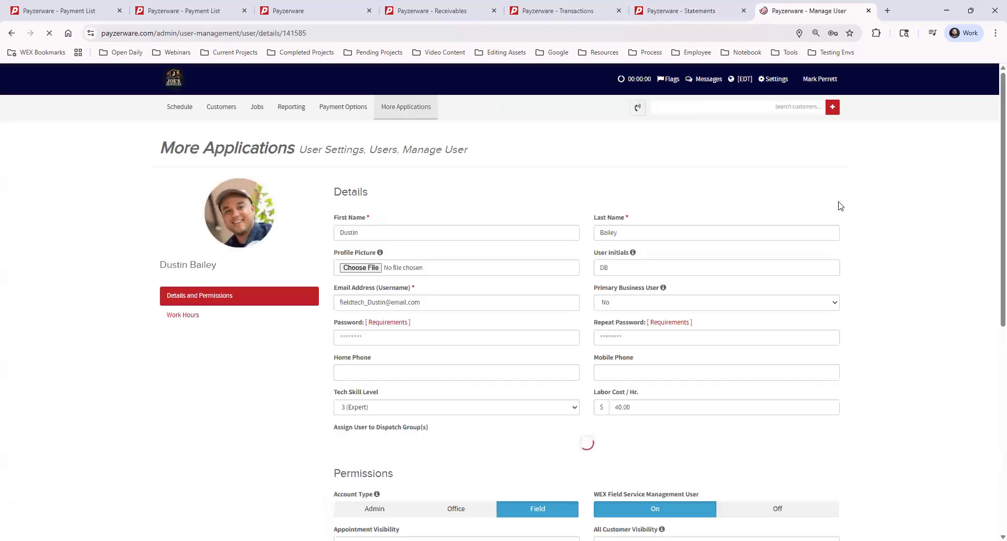
scroll(772, 197, "down", 3)
scroll(772, 197, "down", 5)
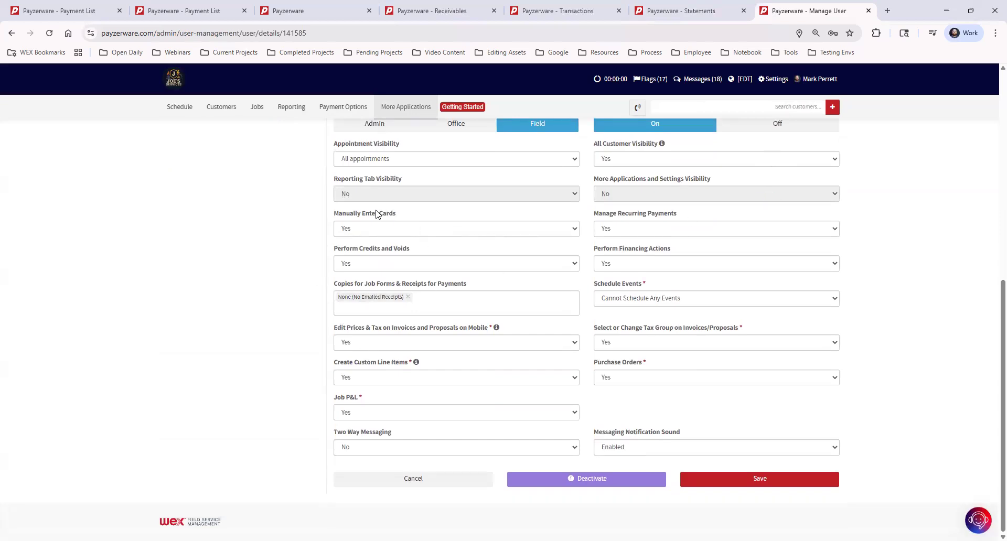
Examine the field user's permissions for manual card entry, recurring payments, credits and voids, and financing actions
left_click_drag(335, 216, 398, 215)
left_click_drag(596, 215, 691, 216)
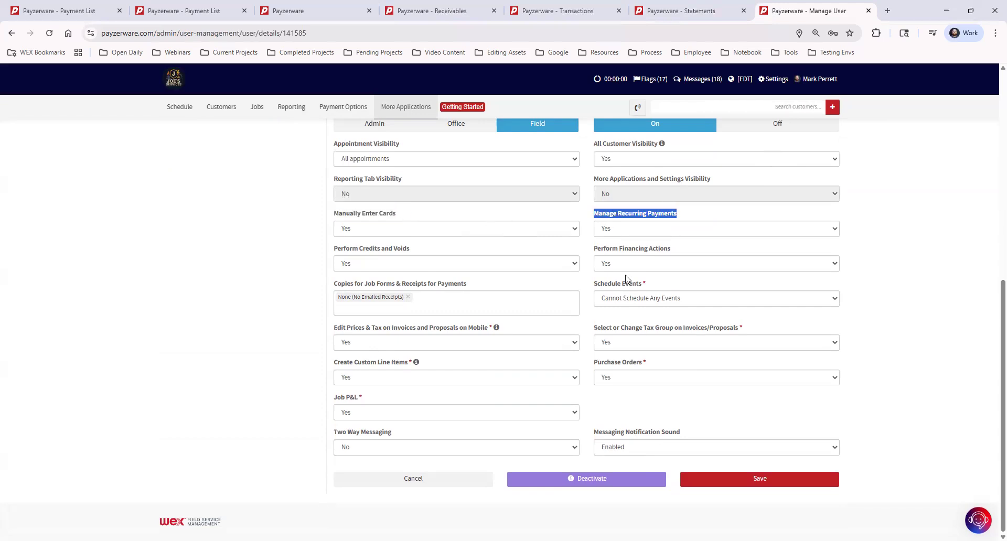
left_click_drag(335, 249, 719, 250)
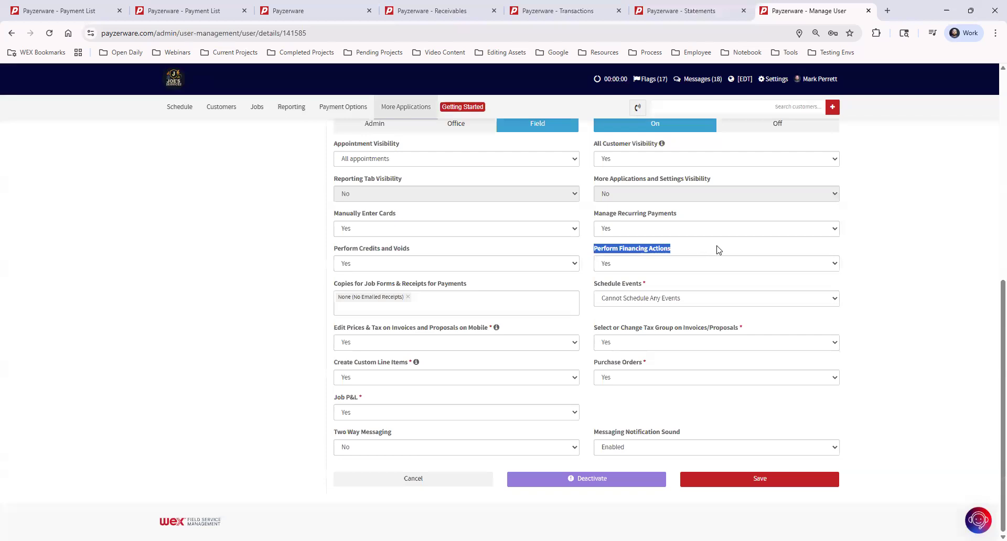
left_click(717, 249)
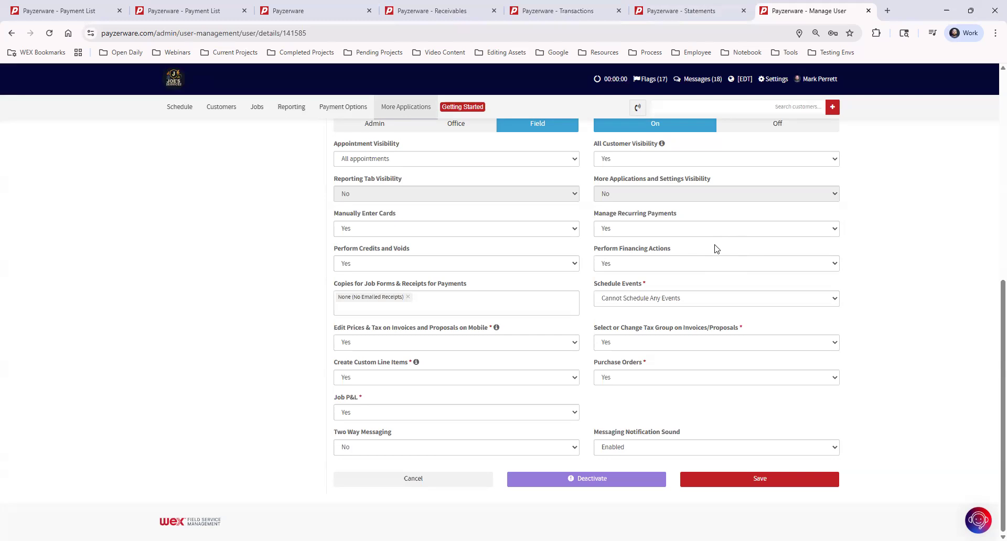
Switch the field user's Manually Enter Cards permission to No, choose the permission's option once more, and save the user's settings
left_click_drag(335, 216, 409, 218)
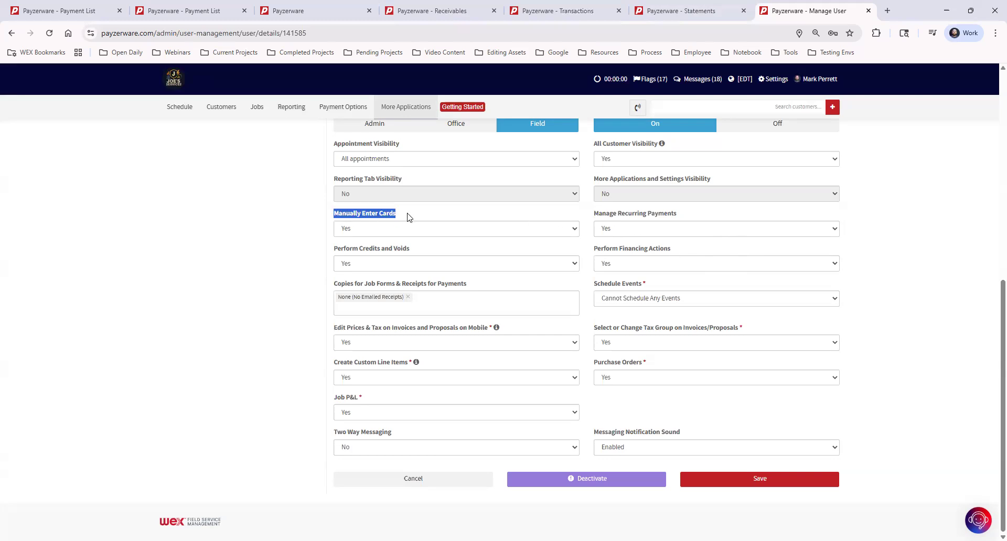
left_click(386, 231)
key("Return")
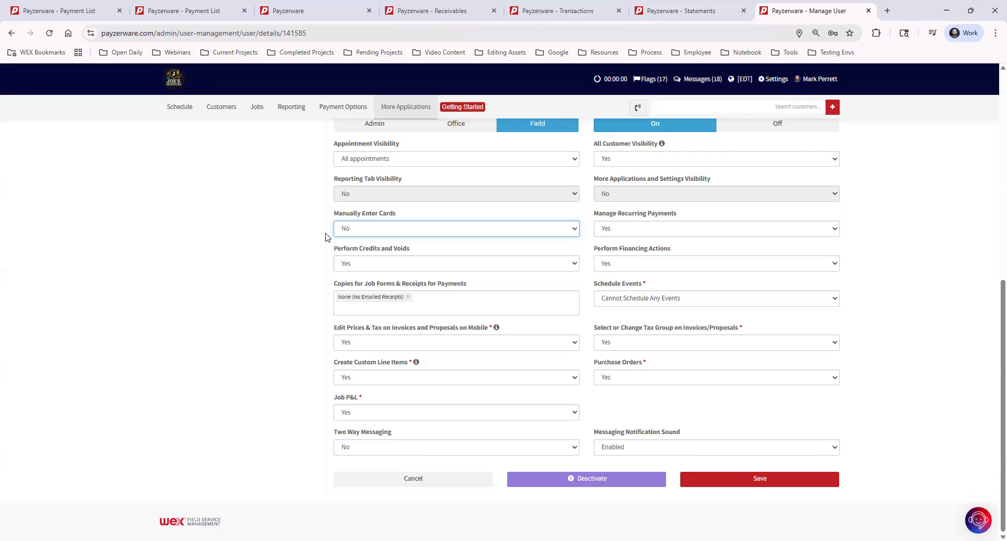
left_click(338, 231)
left_click(349, 256)
left_click(785, 479)
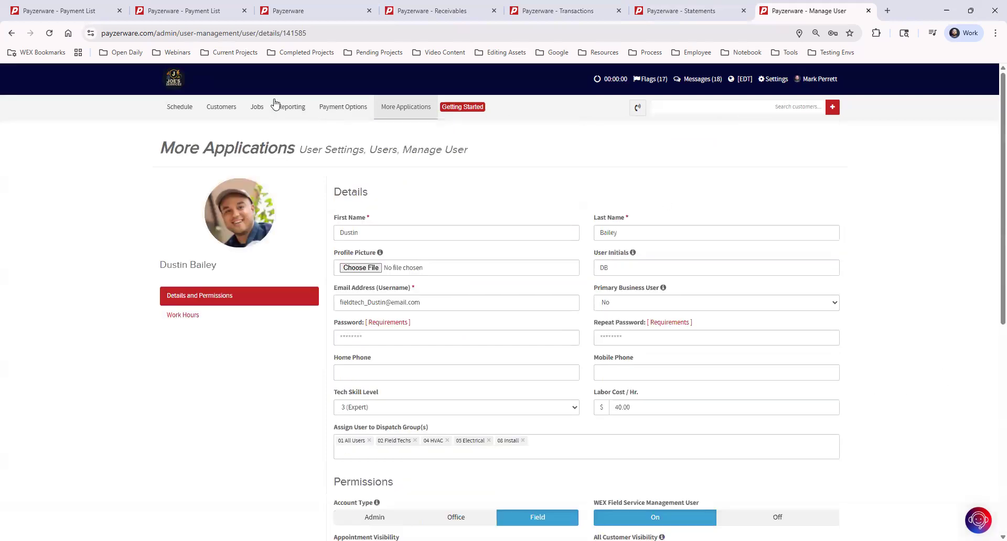
Leave the user's settings and open the Schedule page in place of the payment list
left_click(84, 11)
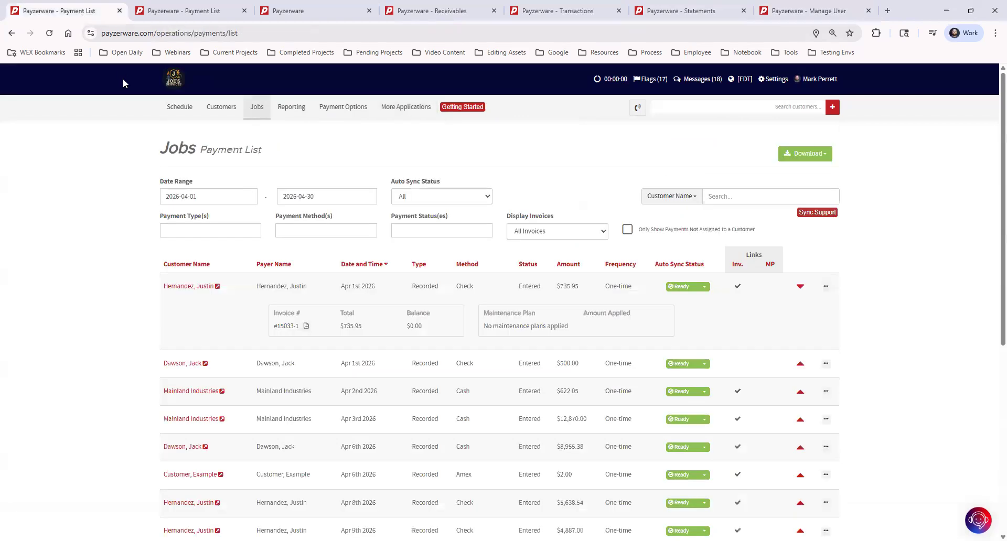
left_click(190, 110)
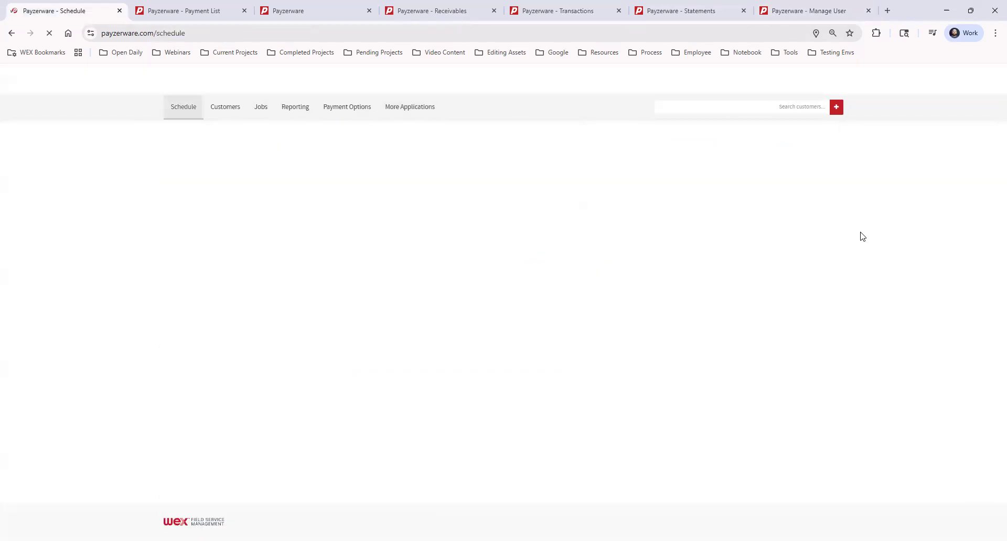